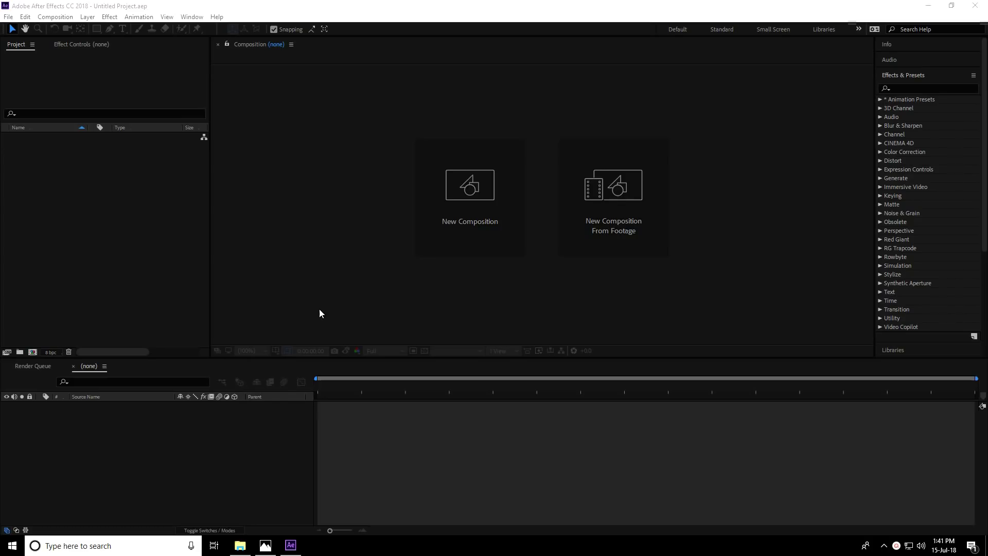
# Step: Preview the bubble logo image, then create Comp 1 from the HDTV 1080 29.97 preset
pyautogui.click(266, 546)
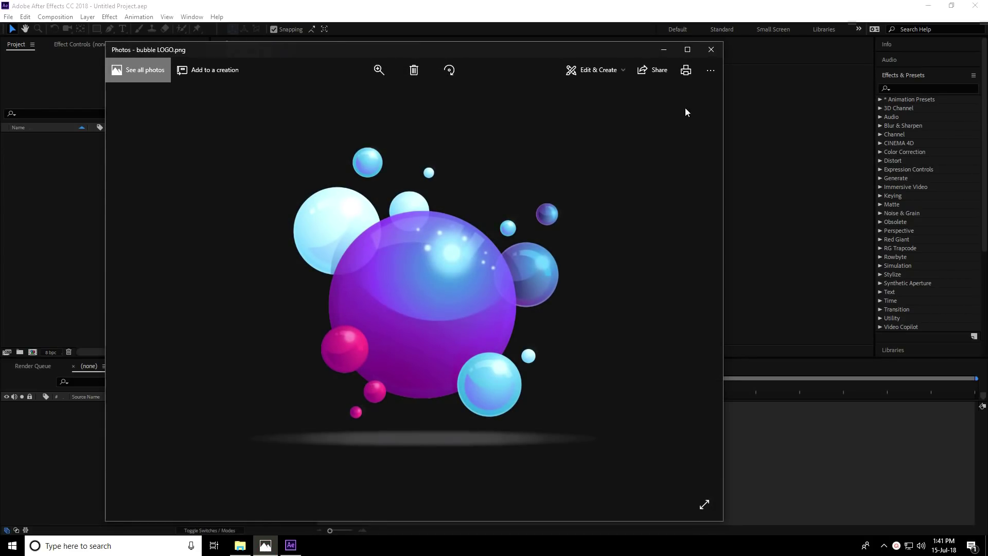
pyautogui.click(711, 49)
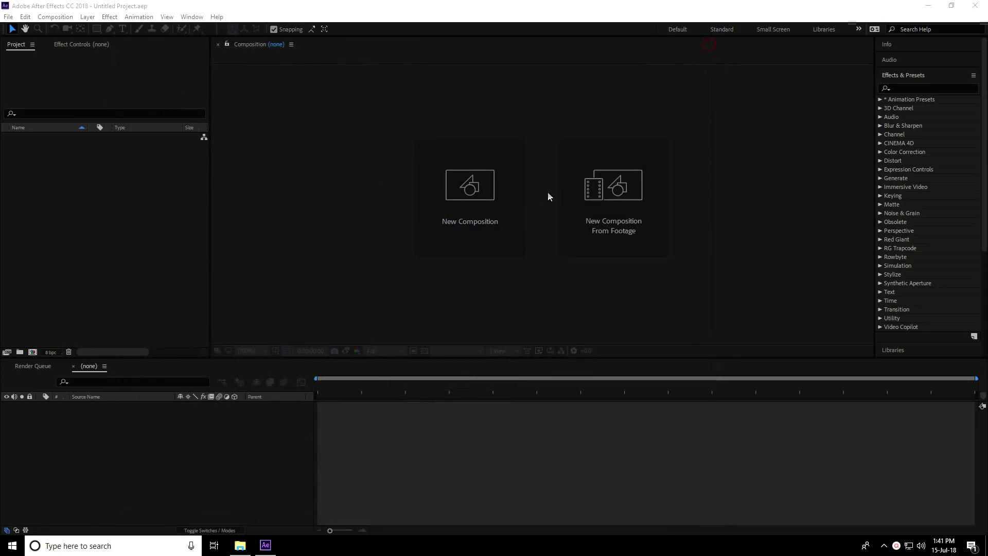
pyautogui.click(477, 224)
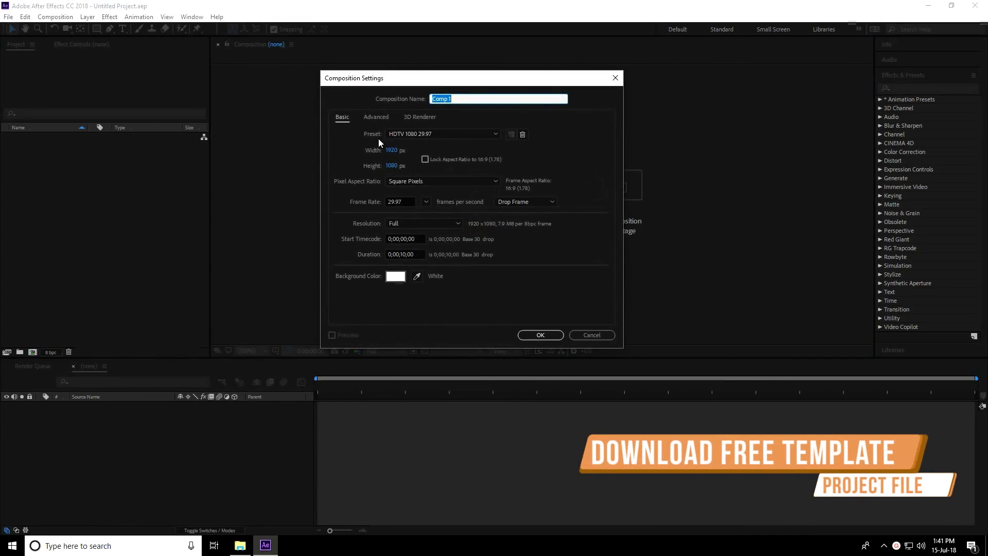
pyautogui.click(419, 133)
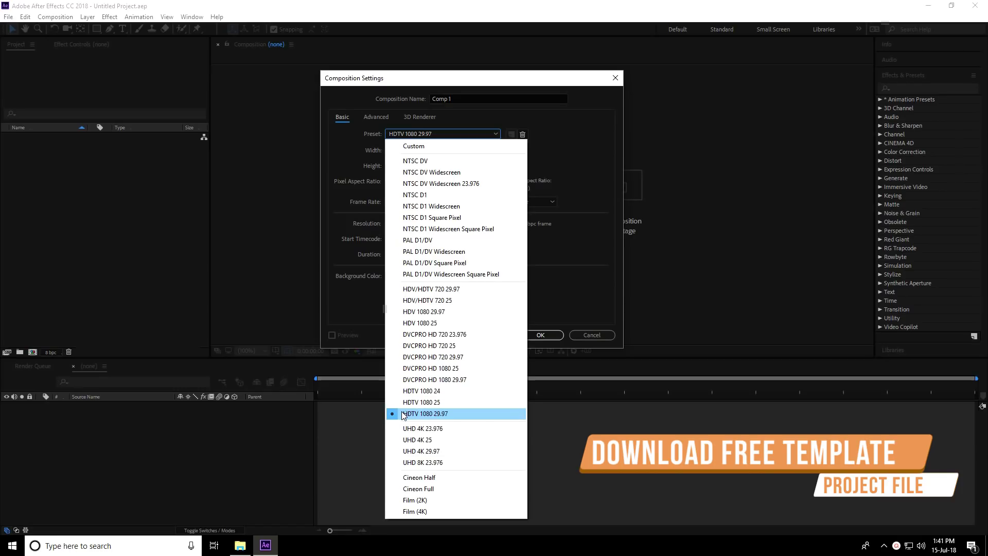
pyautogui.click(455, 415)
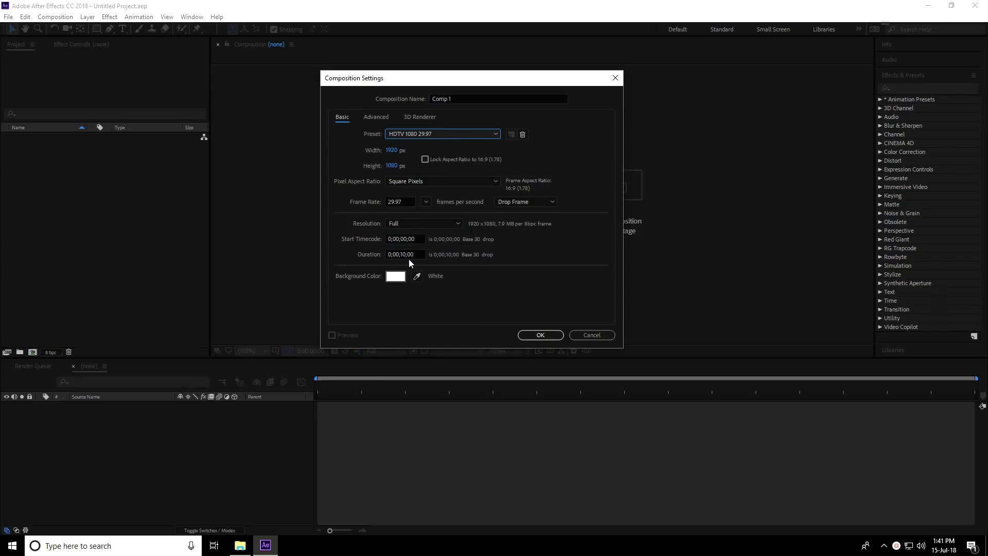
pyautogui.click(539, 336)
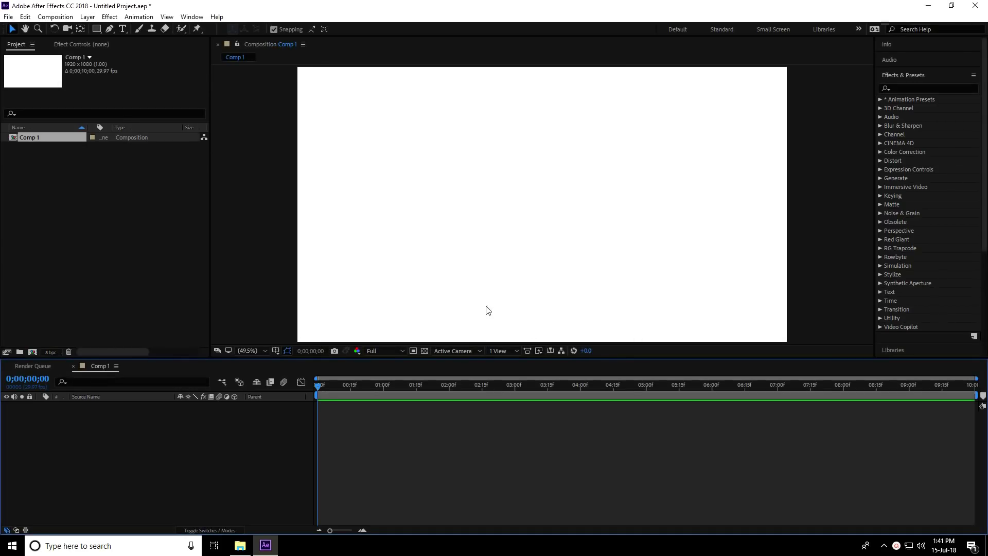
# Step: Import bubble LOGO.png from the Desktop and drag it into Comp 1 as a layer
pyautogui.rightClick(52, 182)
pyautogui.moveTo(85, 236)
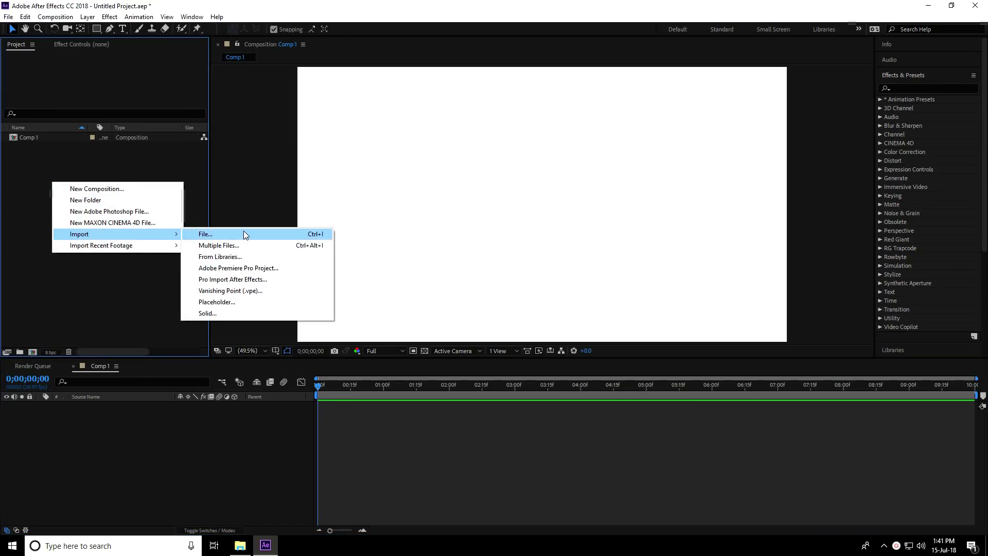
pyautogui.click(244, 234)
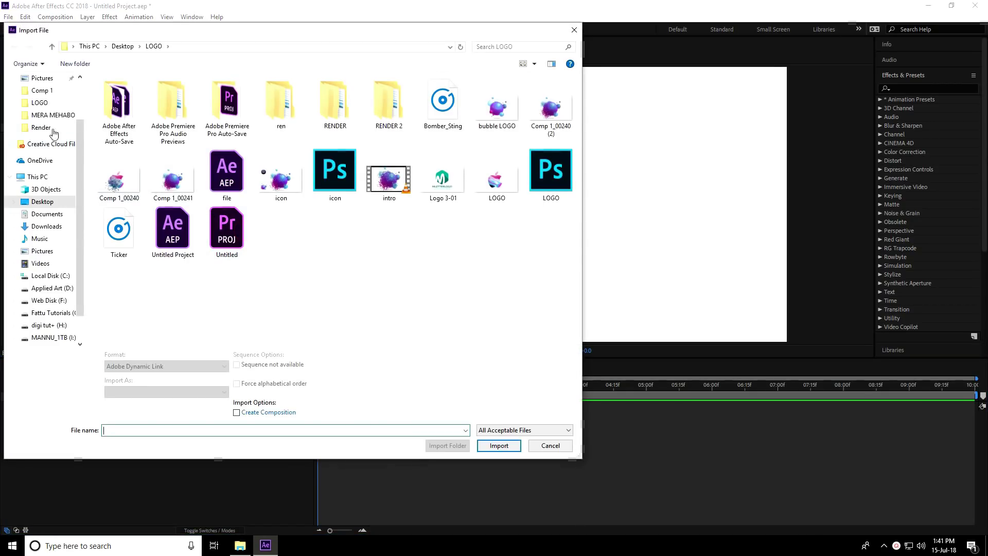
pyautogui.click(43, 201)
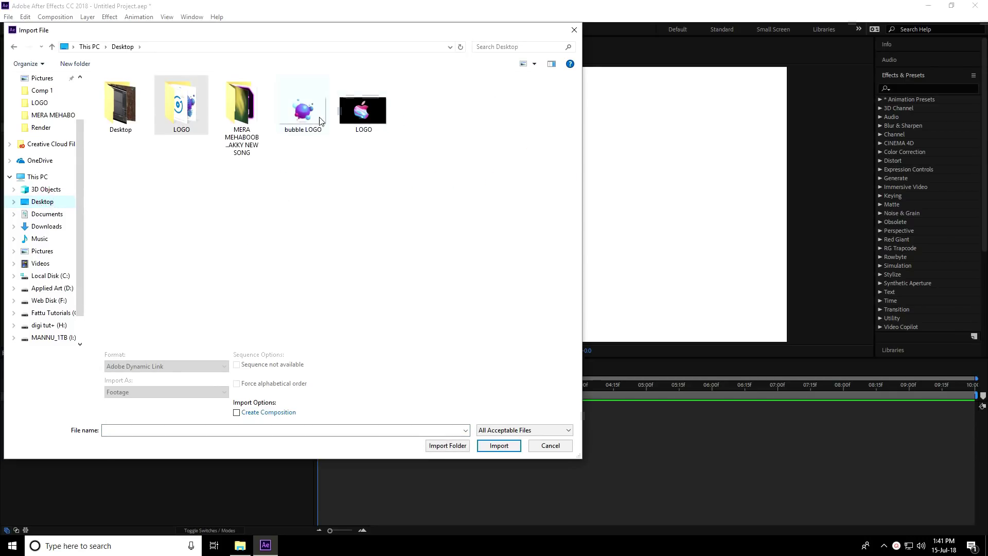
pyautogui.click(302, 106)
pyautogui.click(499, 438)
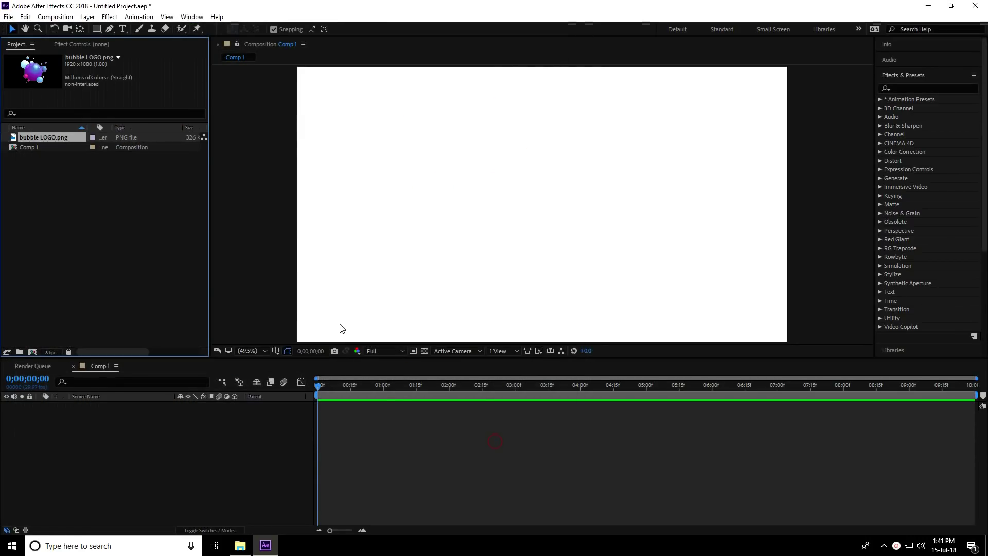
pyautogui.moveTo(50, 136); pyautogui.dragTo(117, 443)
pyautogui.rightClick(102, 429)
# Step: Create an F4F4F4 solid named BG and place it below the bubble LOGO.png layer
pyautogui.moveTo(166, 319)
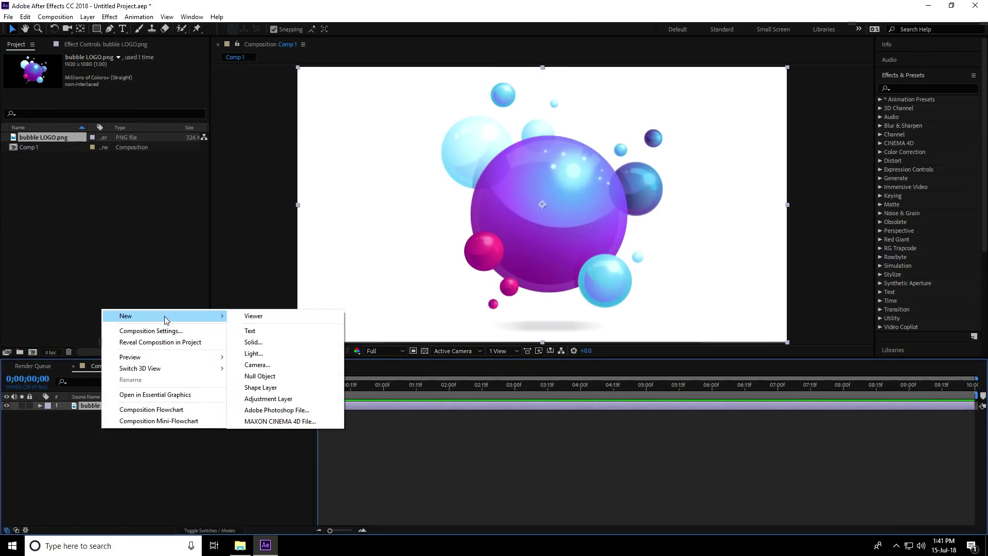
pyautogui.click(278, 341)
pyautogui.press('BackSpace')
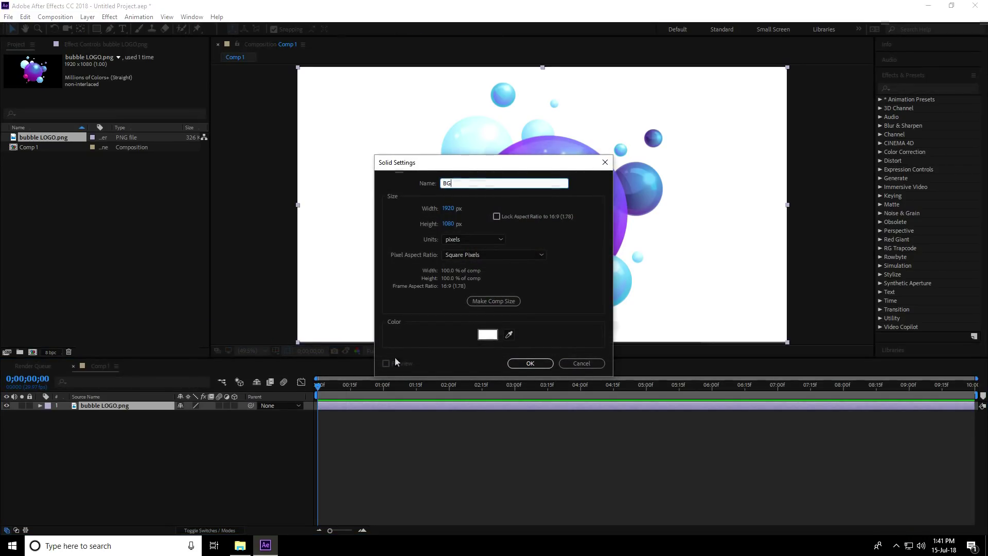
pyautogui.click(487, 335)
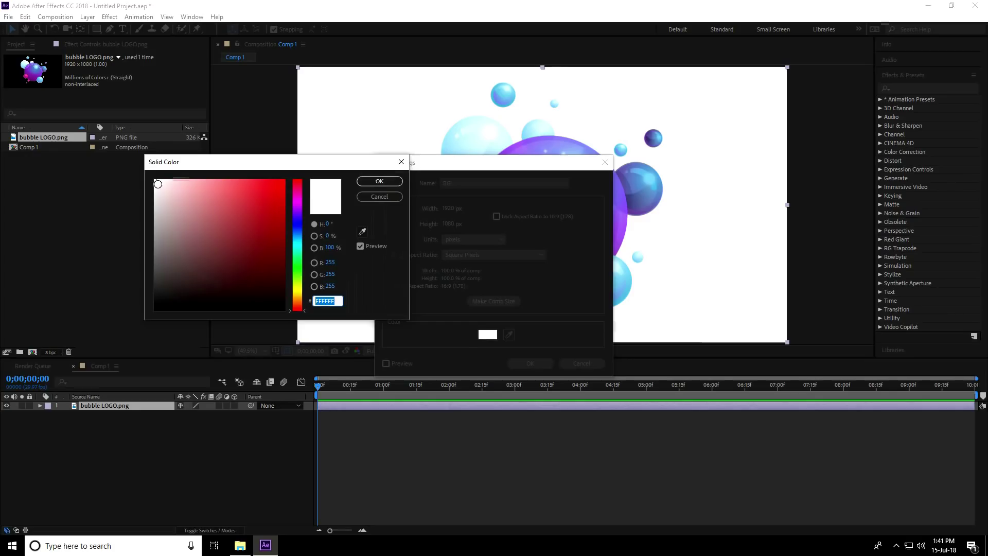
pyautogui.click(153, 184)
pyautogui.click(374, 181)
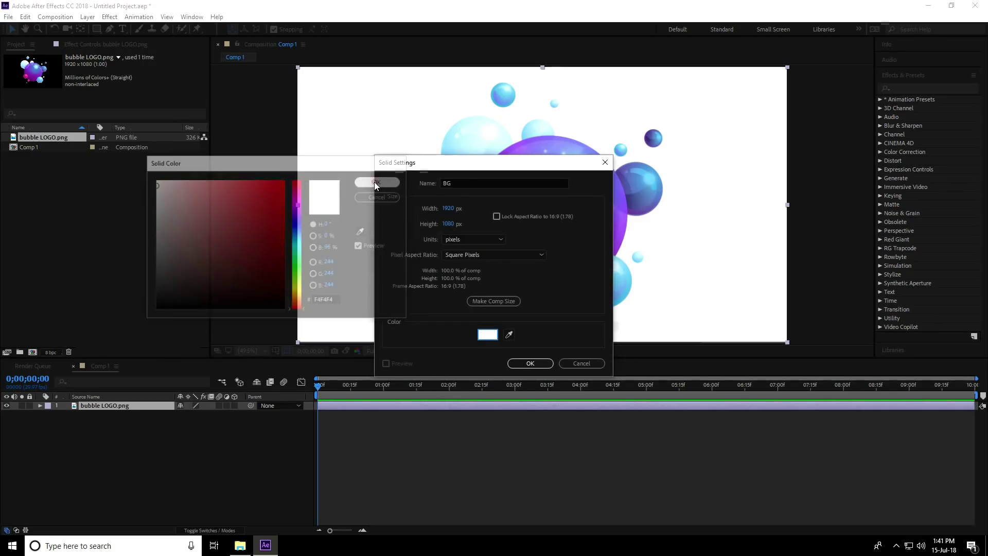
pyautogui.click(529, 365)
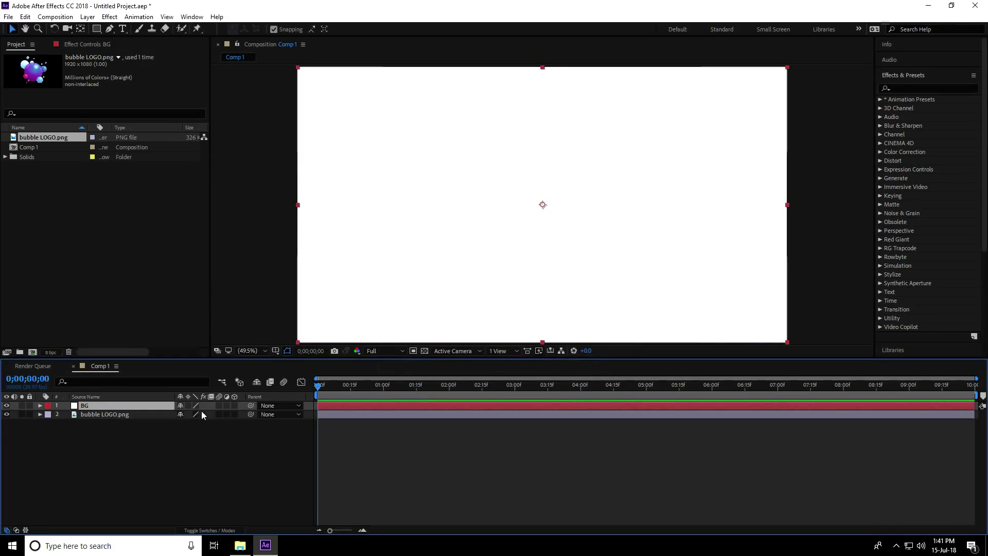
pyautogui.moveTo(78, 408); pyautogui.dragTo(85, 434)
pyautogui.click(96, 404)
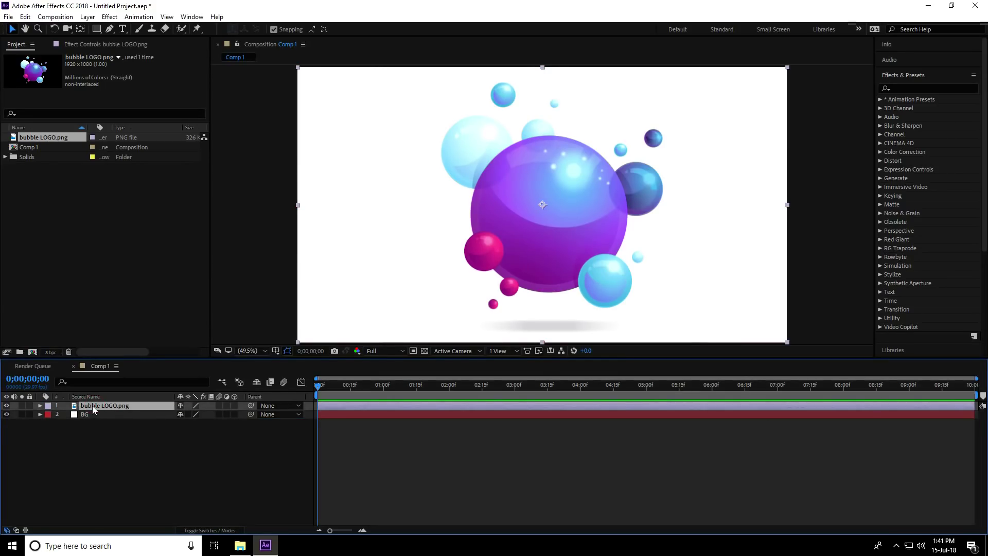
# Step: Pre-compose the bubble LOGO.png layer into a new composition named LOGO
pyautogui.rightClick(92, 406)
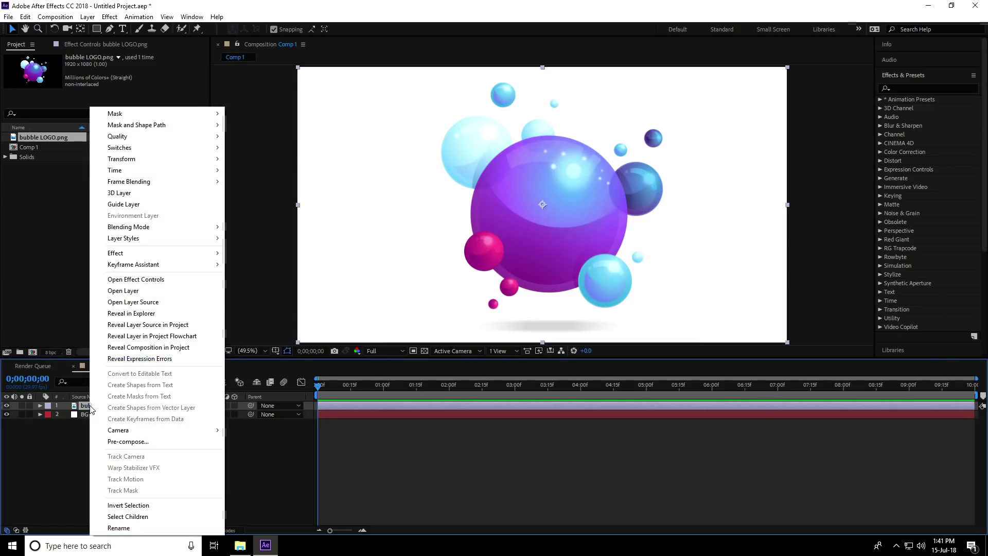
pyautogui.click(157, 441)
pyautogui.write('LO')
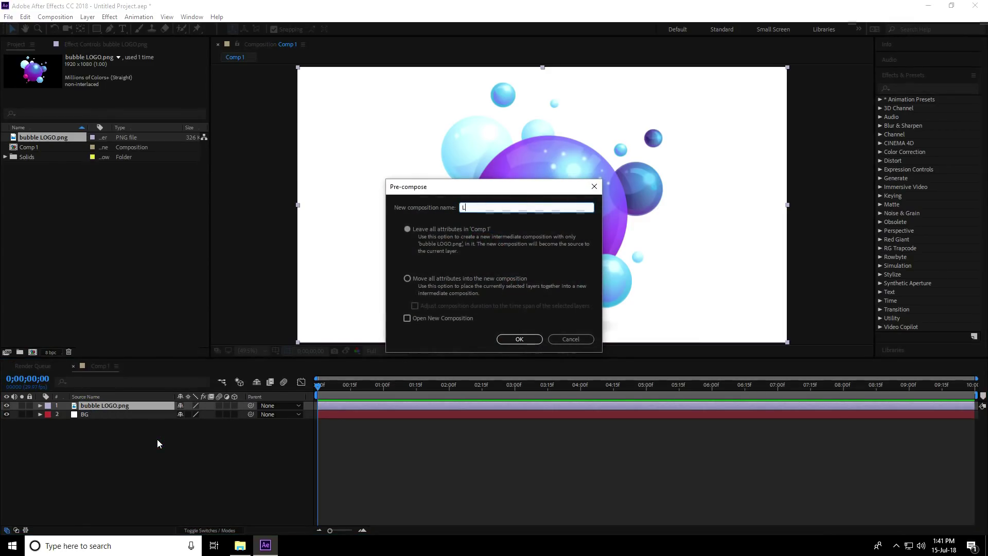
pyautogui.click(502, 339)
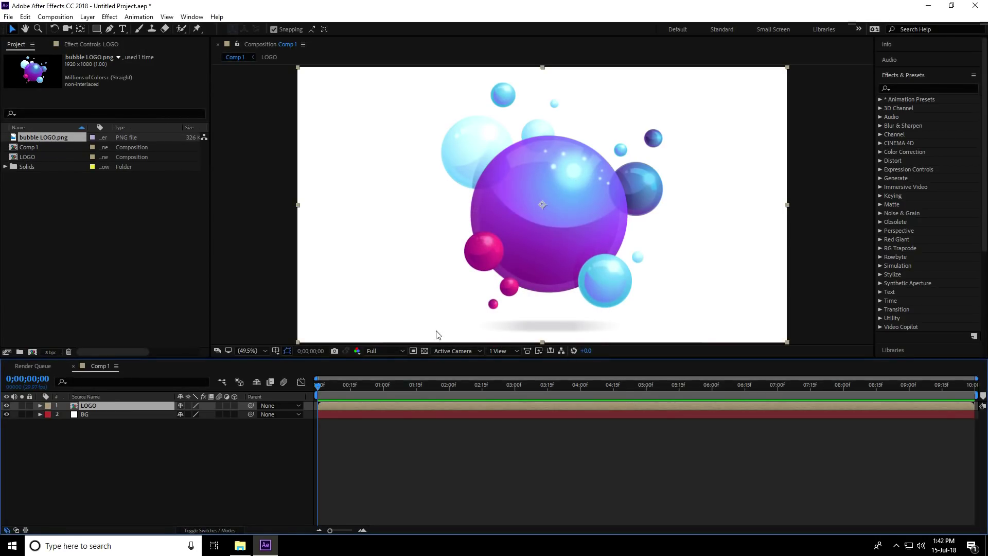
pyautogui.click(204, 461)
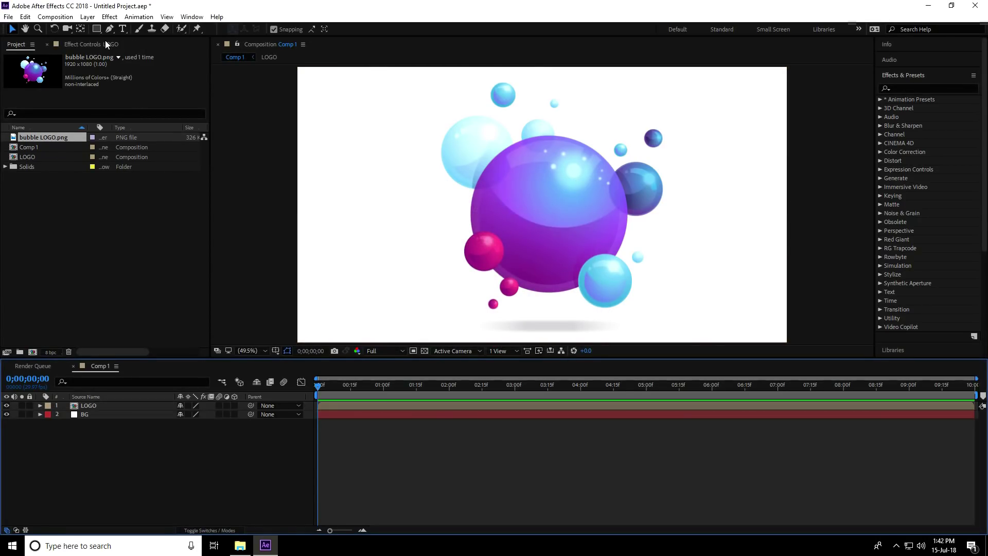
# Step: Draw a blue circle with the Ellipse Tool over the logo's left side
pyautogui.moveTo(96, 27)
pyautogui.mouseDown()
pyautogui.moveTo(125, 58)
pyautogui.moveTo(165, 53)
pyautogui.mouseUp()
pyautogui.moveTo(438, 192); pyautogui.dragTo(515, 269)
pyautogui.click(10, 30)
pyautogui.click(156, 471)
# Step: Centre the circle's anchor, move it to the frame's bottom-left edge, and go to 1 s
pyautogui.click(107, 405)
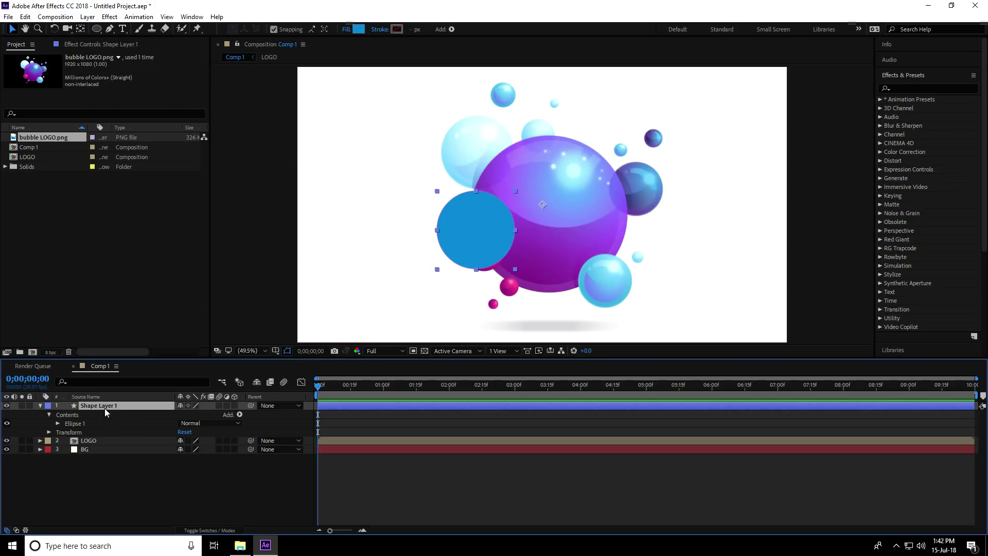
pyautogui.hotkey('ctrl', 'alt', 'Home')
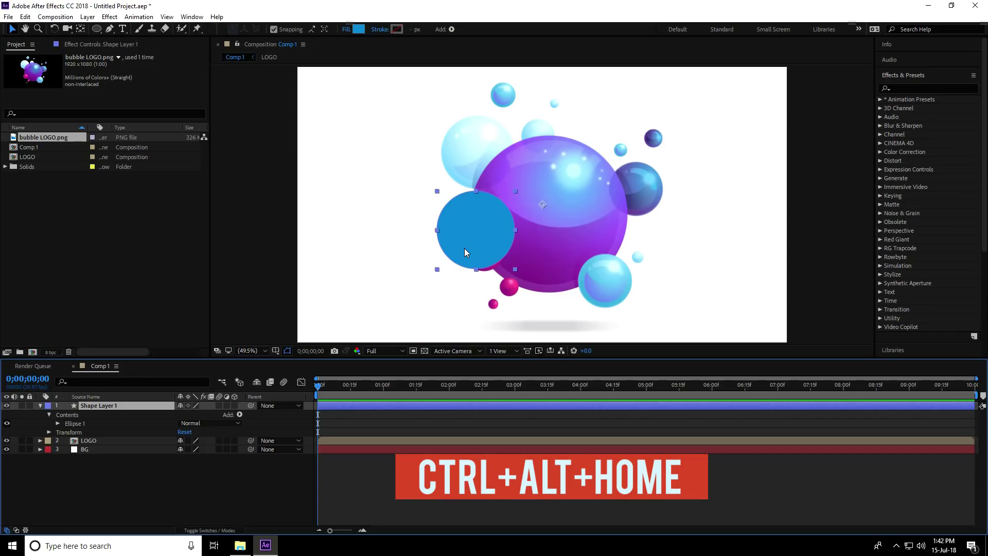
pyautogui.moveTo(477, 244); pyautogui.dragTo(374, 353)
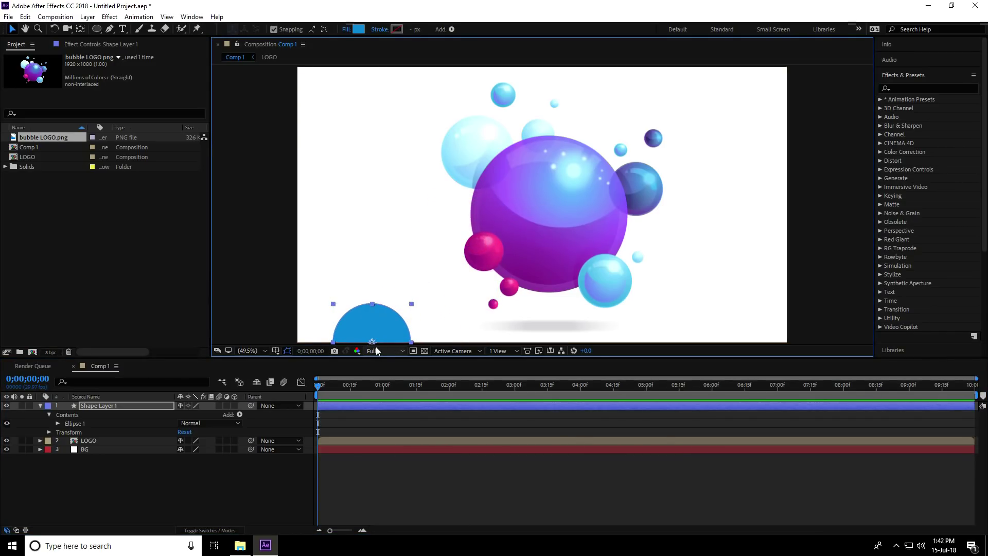
pyautogui.moveTo(318, 399); pyautogui.dragTo(384, 395)
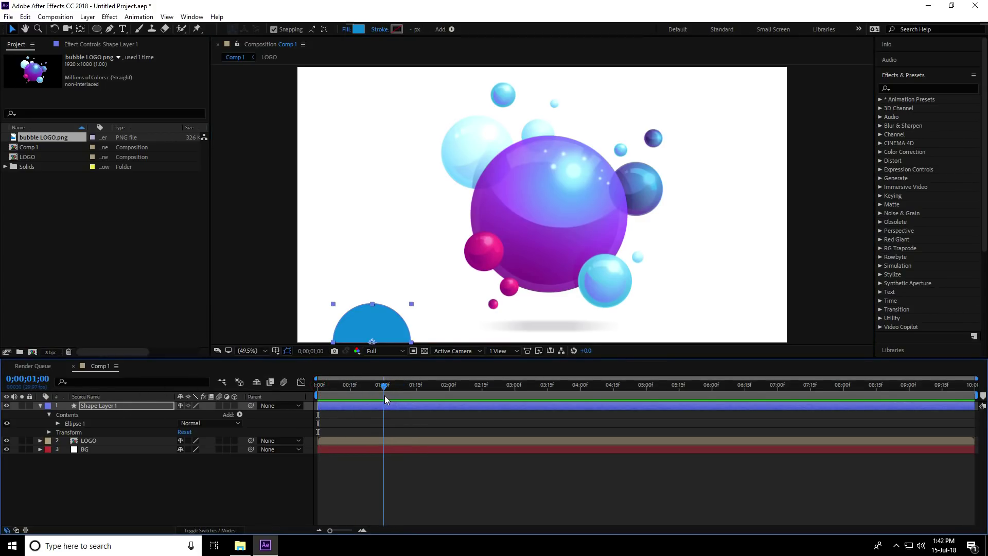
pyautogui.click(113, 407)
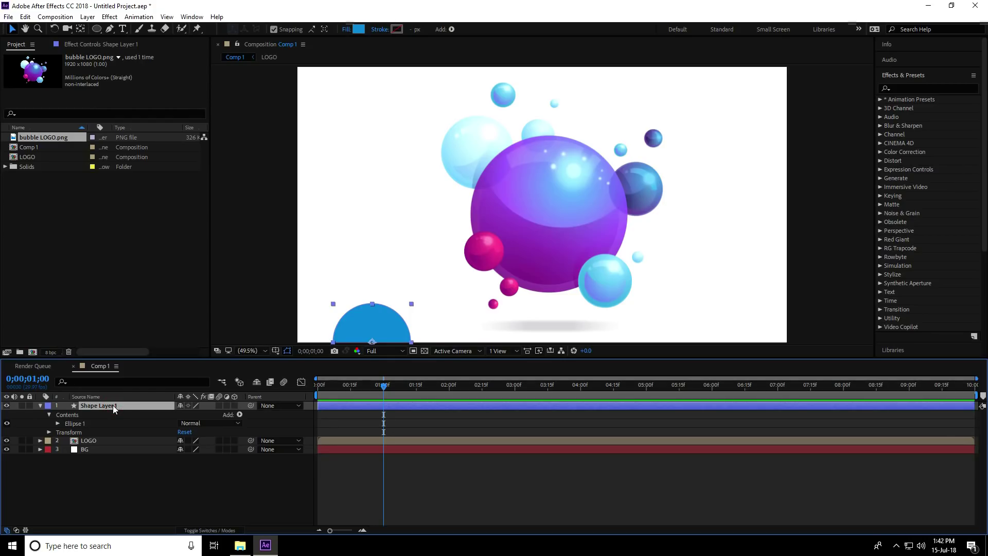
# Step: Keyframe the circle's Position at 1;00 and move it onto the purple bubble's centre at 3;00
pyautogui.press('p')
pyautogui.click(66, 414)
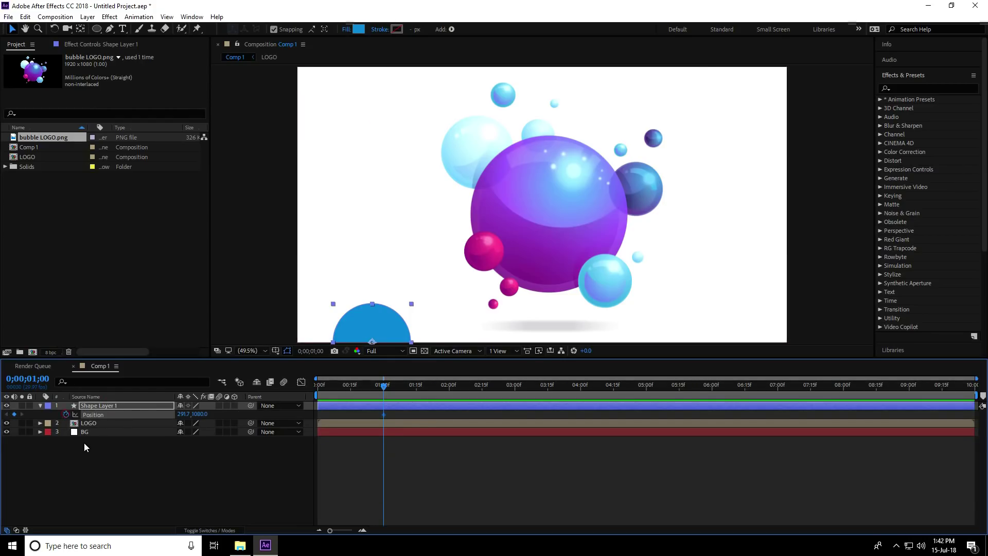
pyautogui.moveTo(394, 389); pyautogui.dragTo(517, 404)
pyautogui.moveTo(200, 414); pyautogui.dragTo(293, 415)
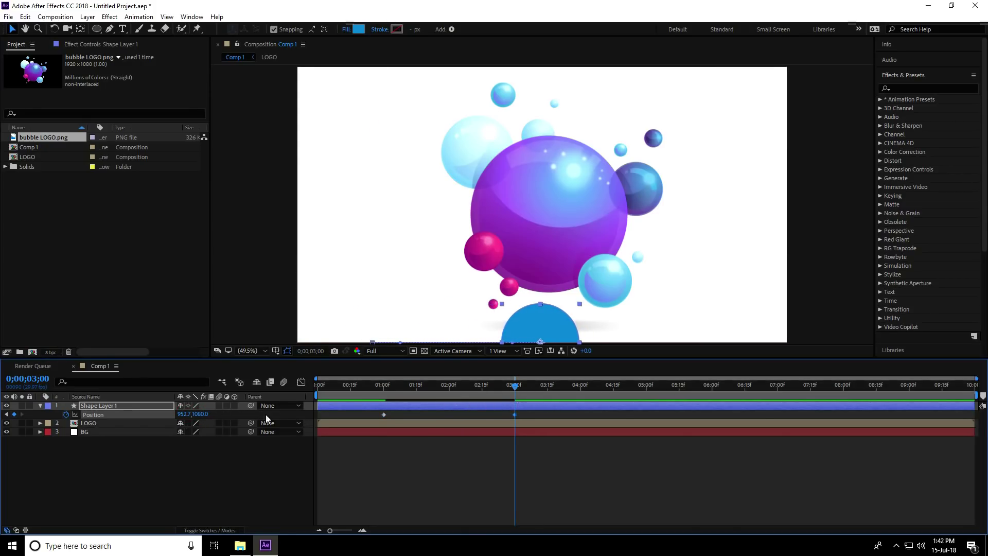
pyautogui.moveTo(201, 414); pyautogui.dragTo(267, 415)
pyautogui.moveTo(190, 415); pyautogui.dragTo(205, 415)
pyautogui.moveTo(520, 391); pyautogui.dragTo(486, 403)
pyautogui.click(6, 415)
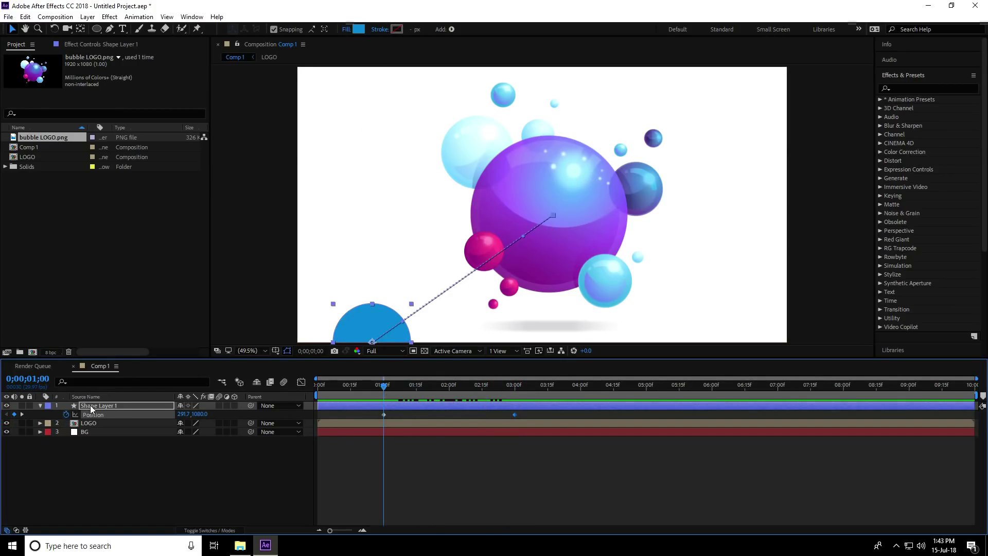
pyautogui.click(97, 406)
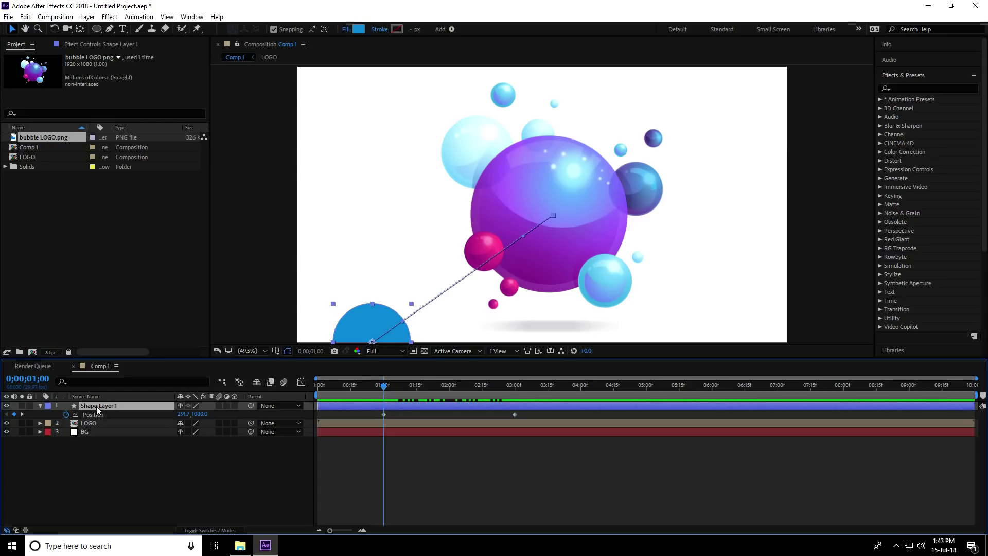
# Step: Keyframe the circle's Scale from 100% at 1;00 to 403% at 3;00
pyautogui.press('s')
pyautogui.click(66, 415)
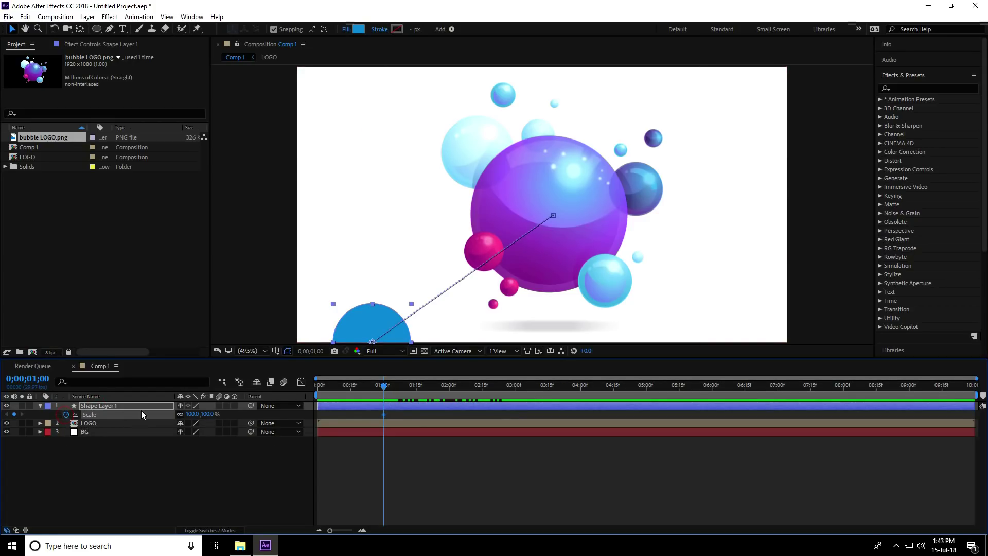
pyautogui.moveTo(384, 385); pyautogui.dragTo(514, 394)
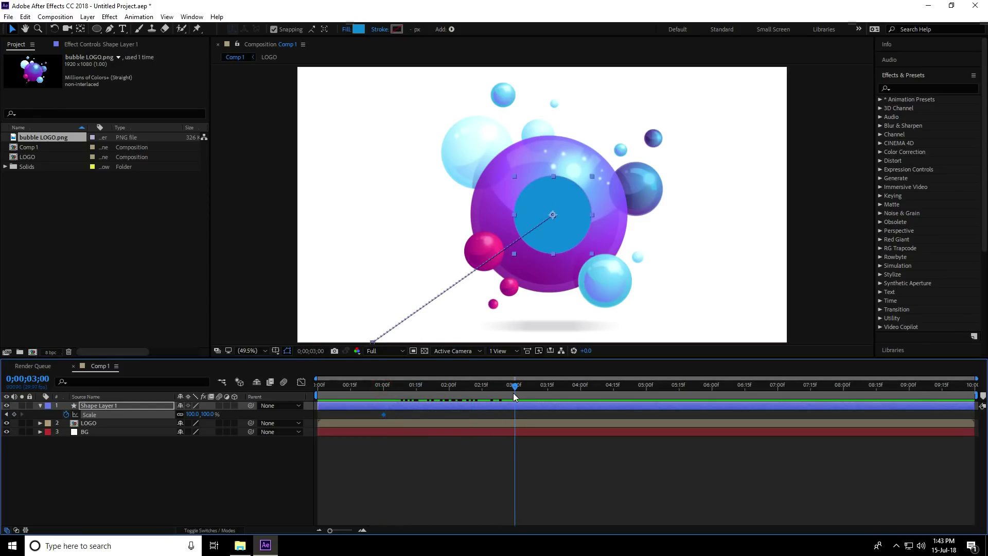
pyautogui.moveTo(203, 414); pyautogui.dragTo(372, 415)
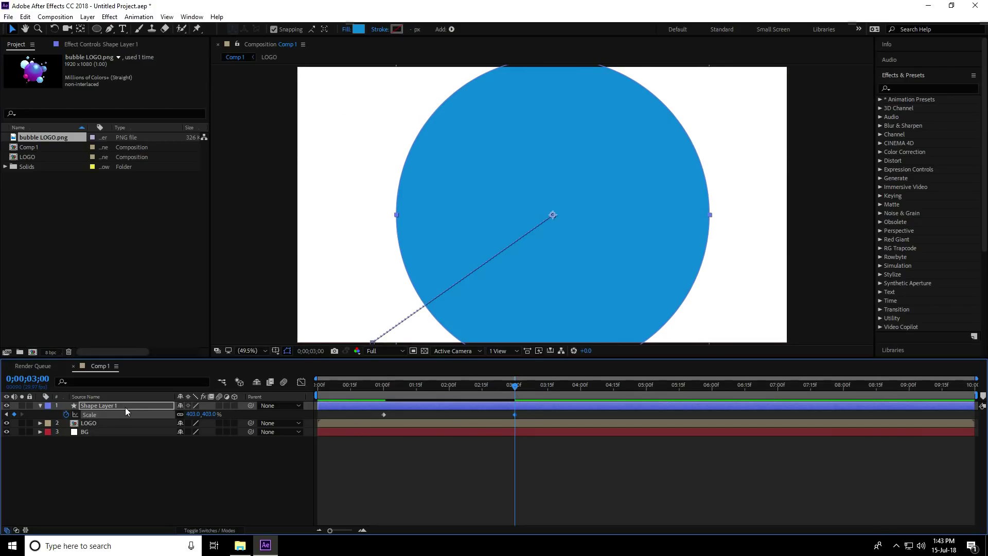
pyautogui.click(100, 405)
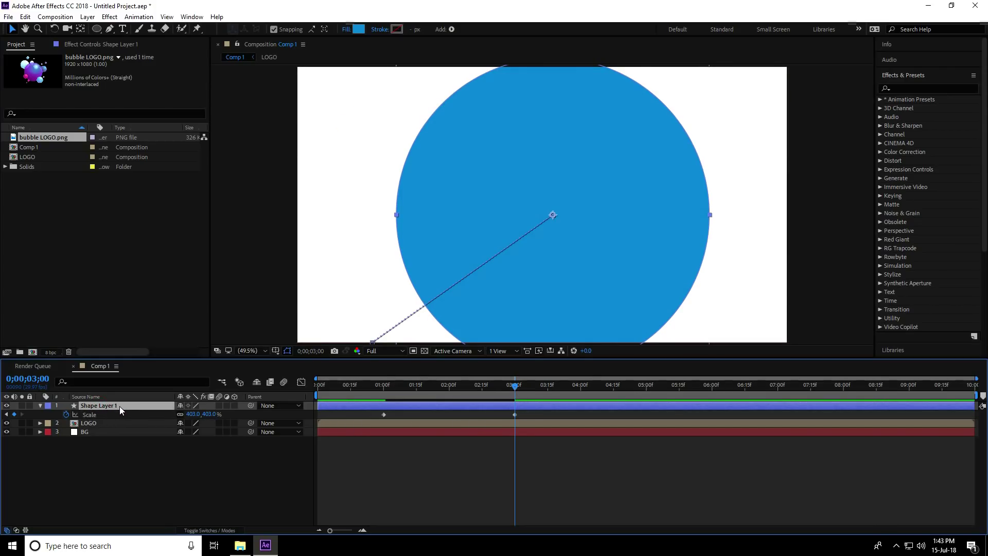
# Step: Show the Position and Scale keyframes together and preview the animation from the start
pyautogui.hotkey('shift', 'p')
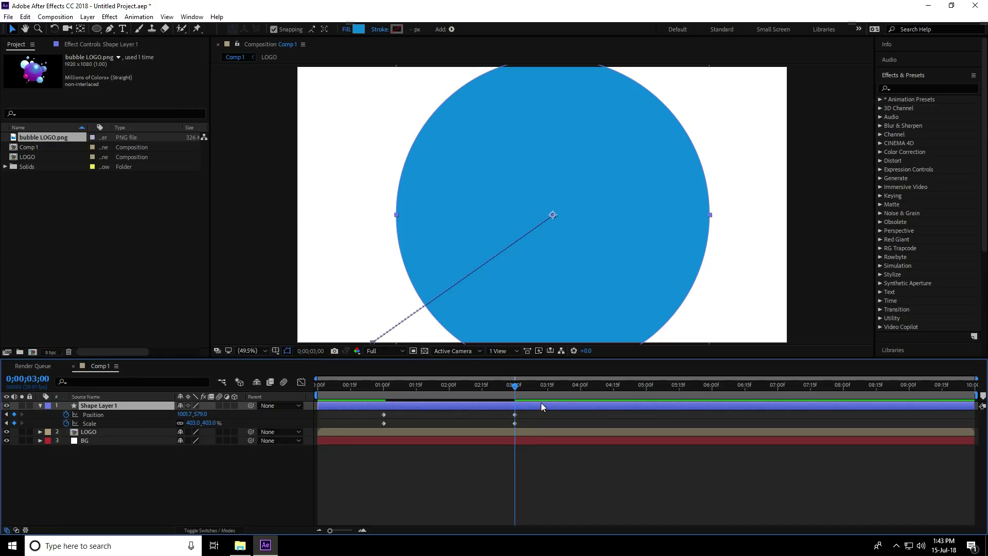
pyautogui.moveTo(530, 393); pyautogui.dragTo(307, 394)
pyautogui.press('space')
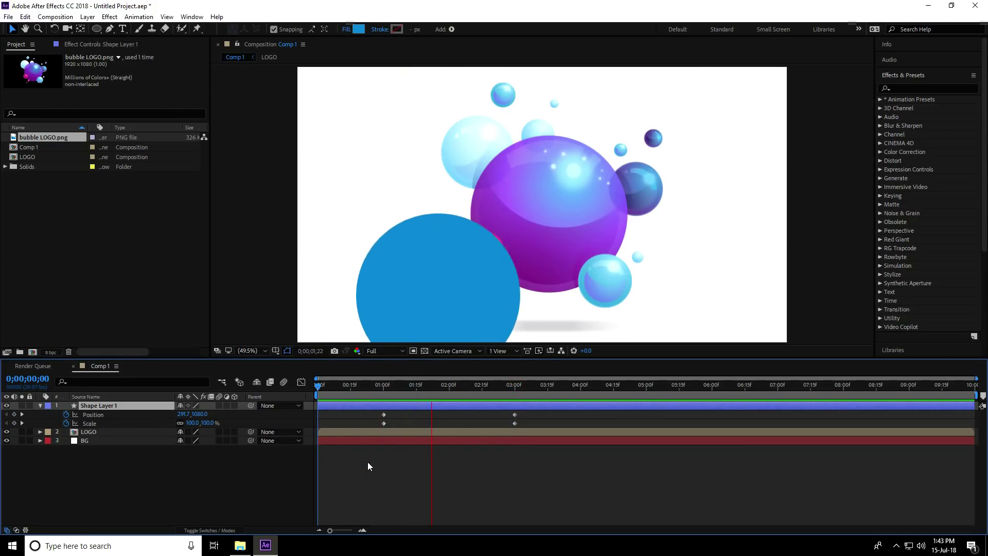
pyautogui.press('space')
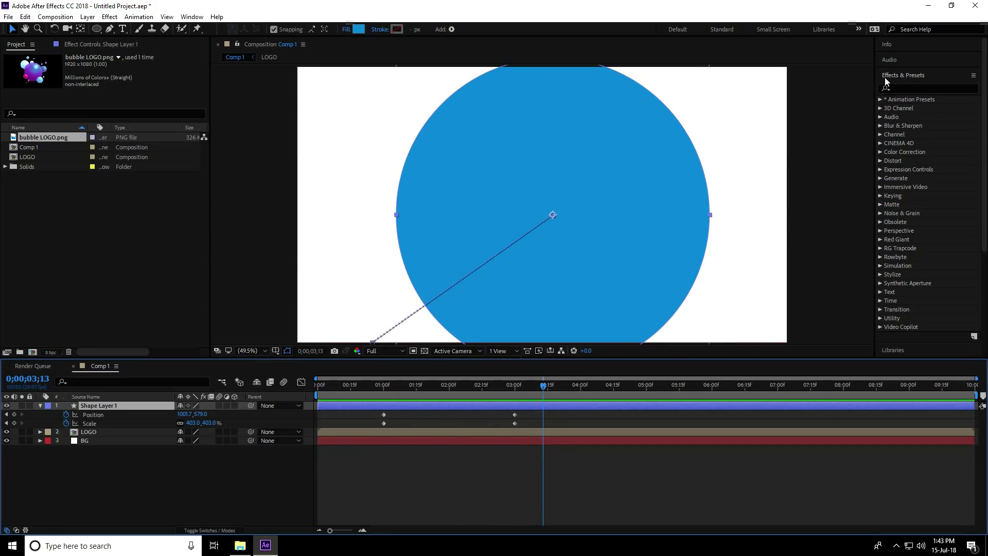
# Step: Apply the Turbulent Displace effect to Shape Layer 1
pyautogui.click(919, 88)
pyautogui.write('t')
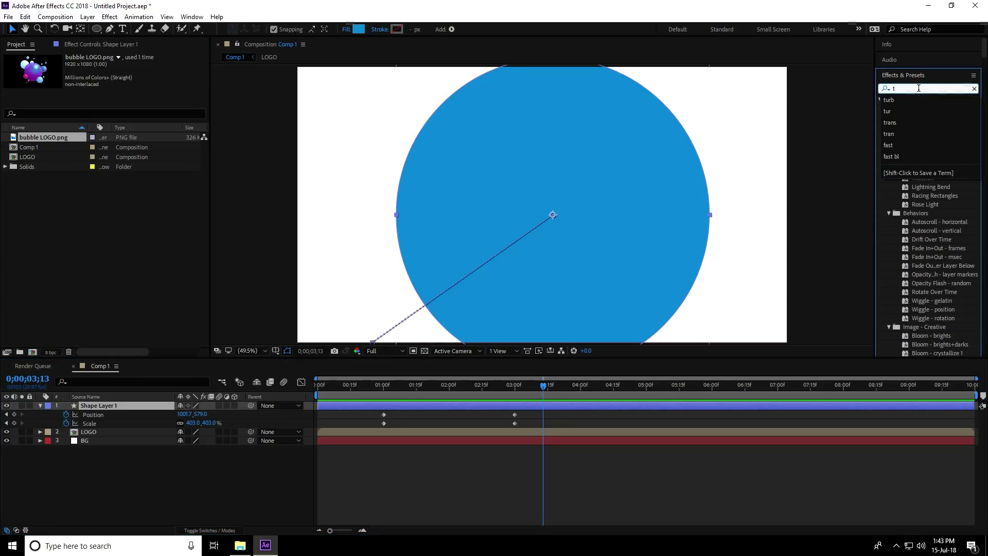
pyautogui.write('urb')
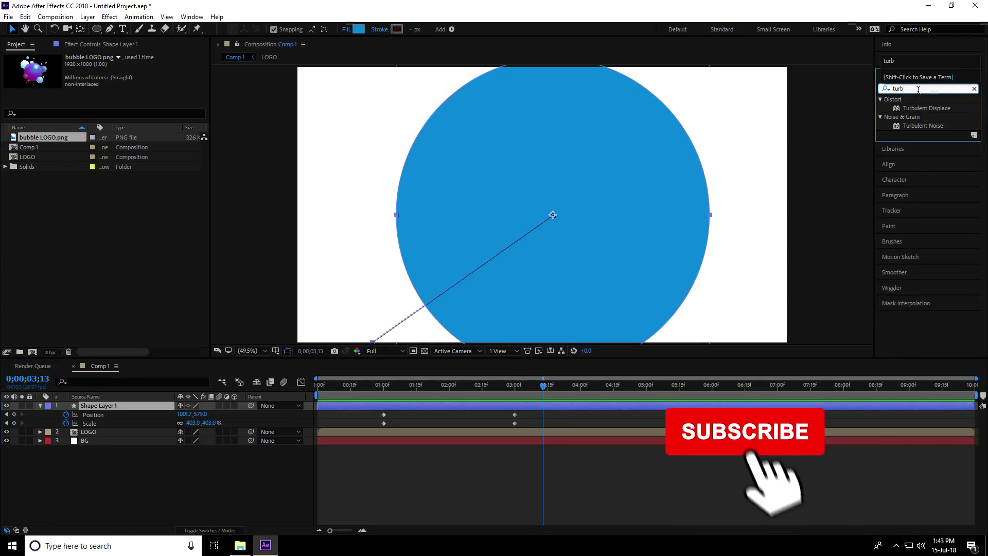
pyautogui.moveTo(933, 112)
pyautogui.mouseDown()
pyautogui.moveTo(464, 309)
pyautogui.moveTo(77, 438)
pyautogui.moveTo(112, 406)
pyautogui.mouseUp()
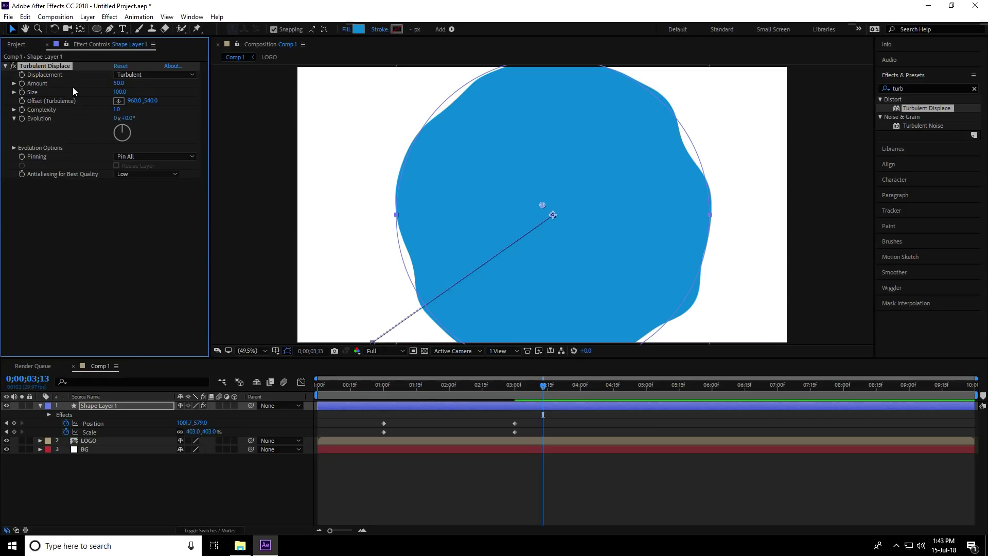
# Step: Set Turbulent Displace Size to 70 and Complexity to 10
pyautogui.click(119, 91)
pyautogui.write('700')
pyautogui.press('Return')
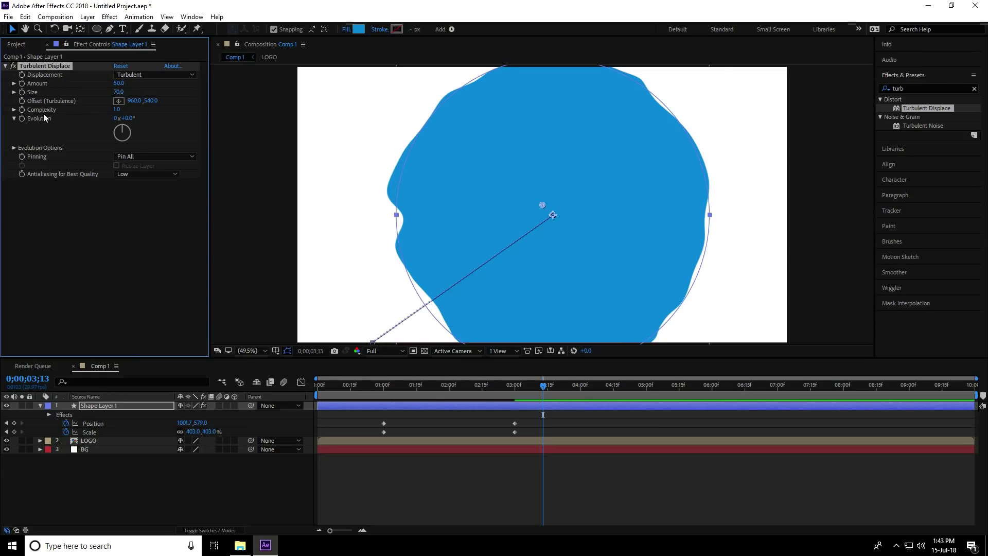
pyautogui.click(117, 109)
pyautogui.write('10')
pyautogui.press('Return')
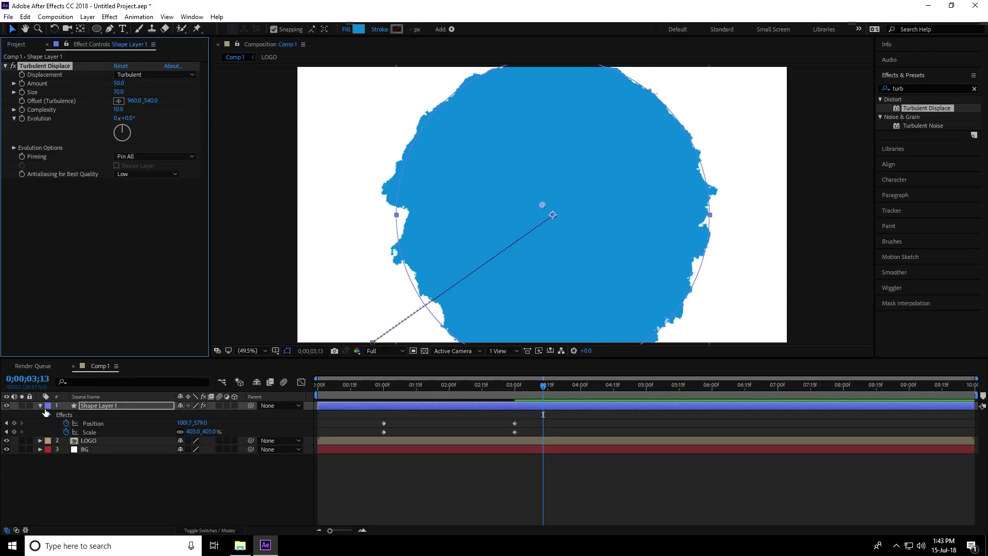
# Step: Pre-compose Shape Layer 1 into a new composition named SHAPE
pyautogui.click(39, 406)
pyautogui.click(84, 408)
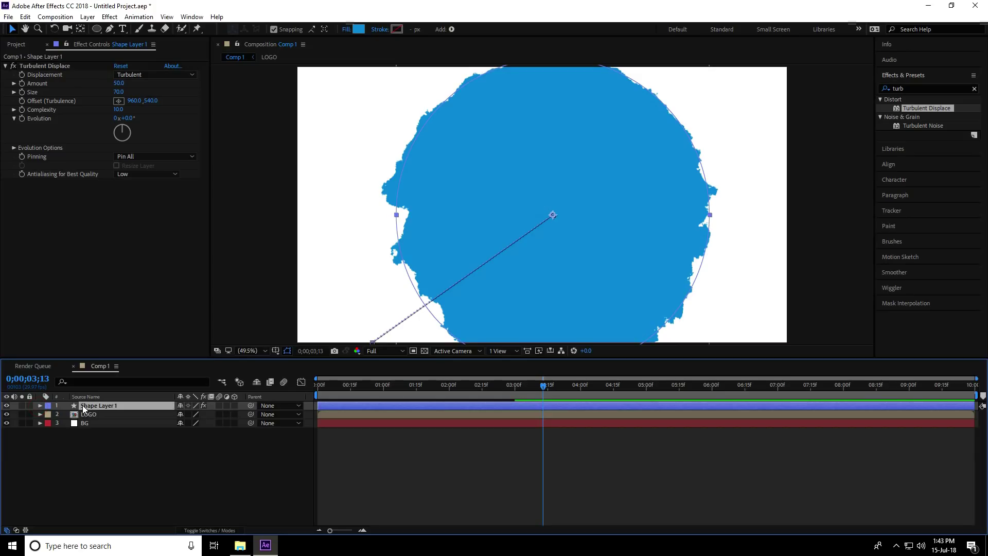
pyautogui.rightClick(91, 409)
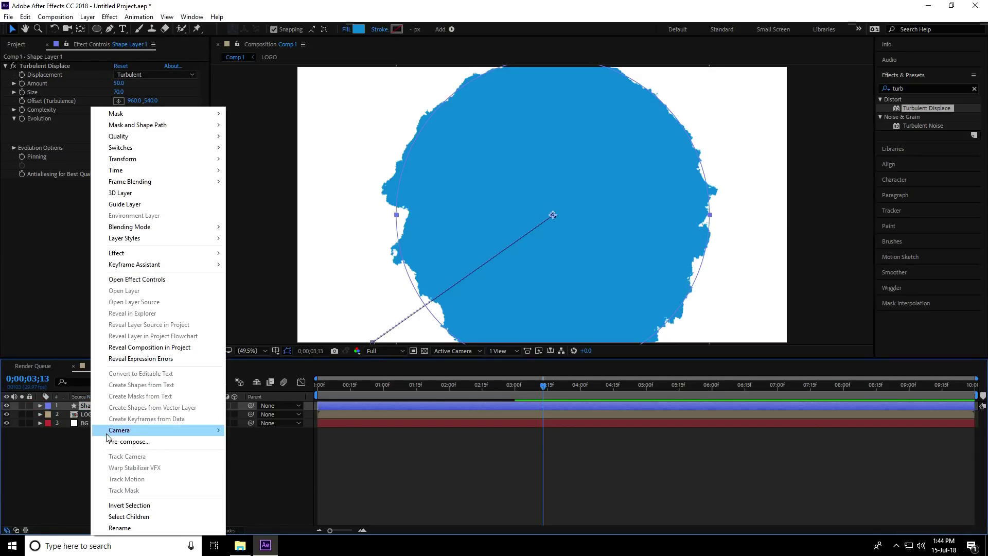
pyautogui.click(143, 442)
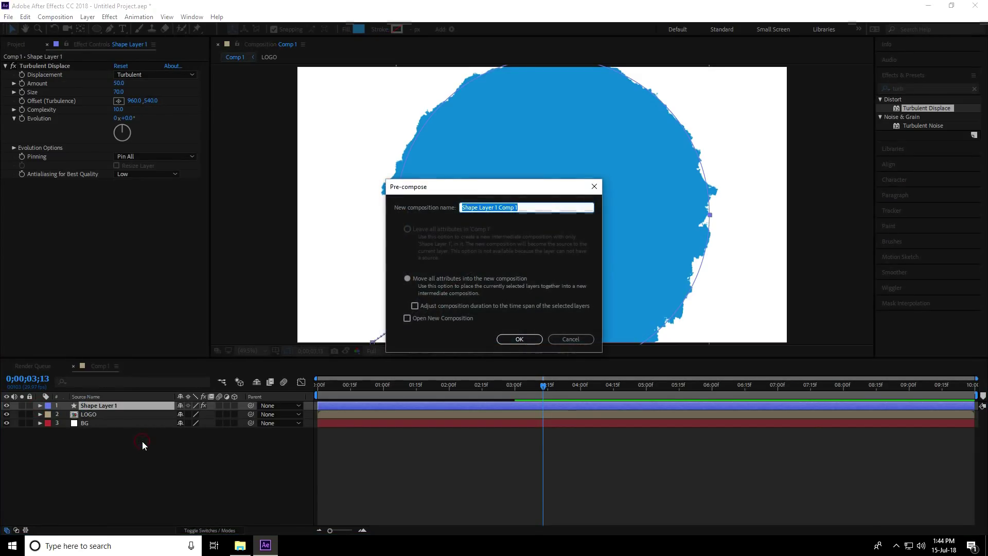
pyautogui.press('BackSpace')
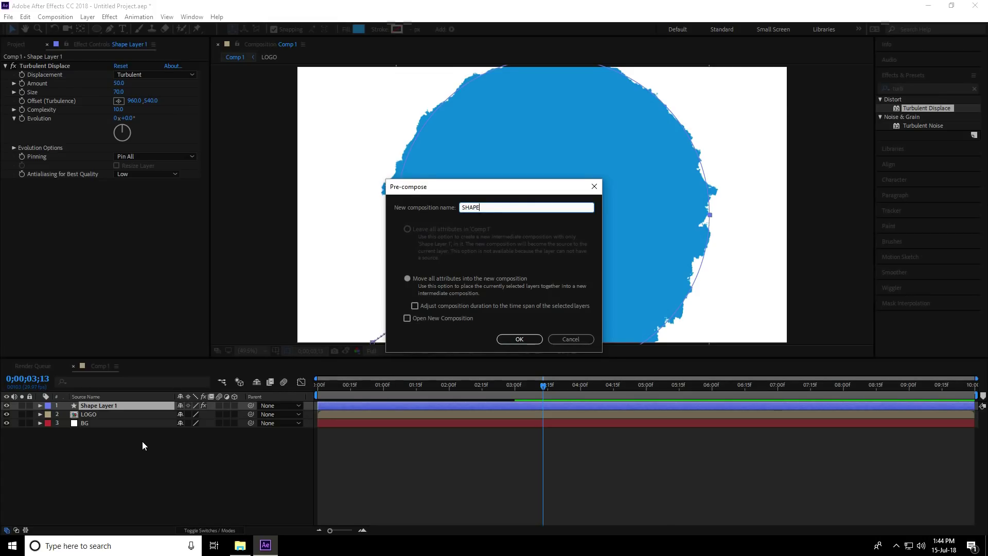
pyautogui.click(515, 342)
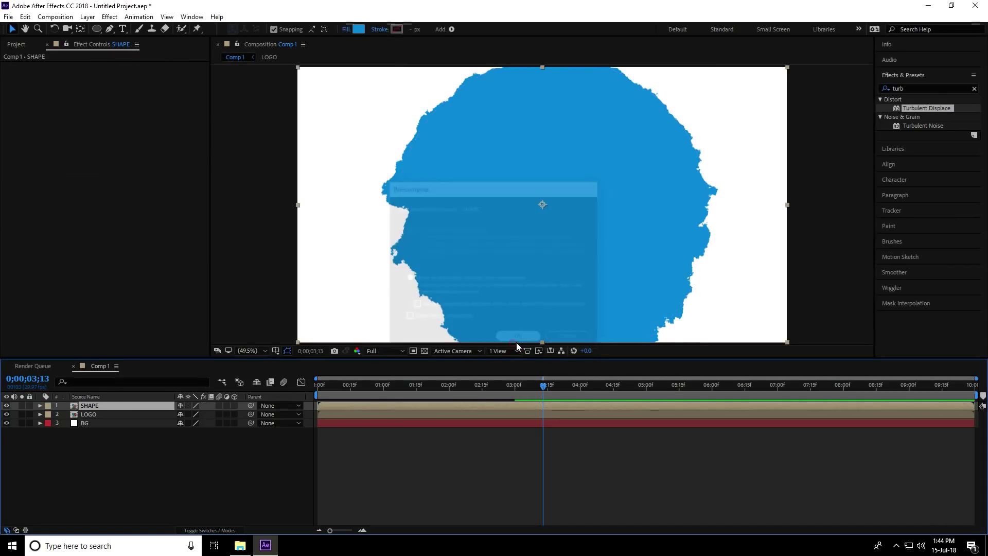
# Step: Set the LOGO layer's track matte to Alpha Matte "SHAPE"
pyautogui.click(203, 531)
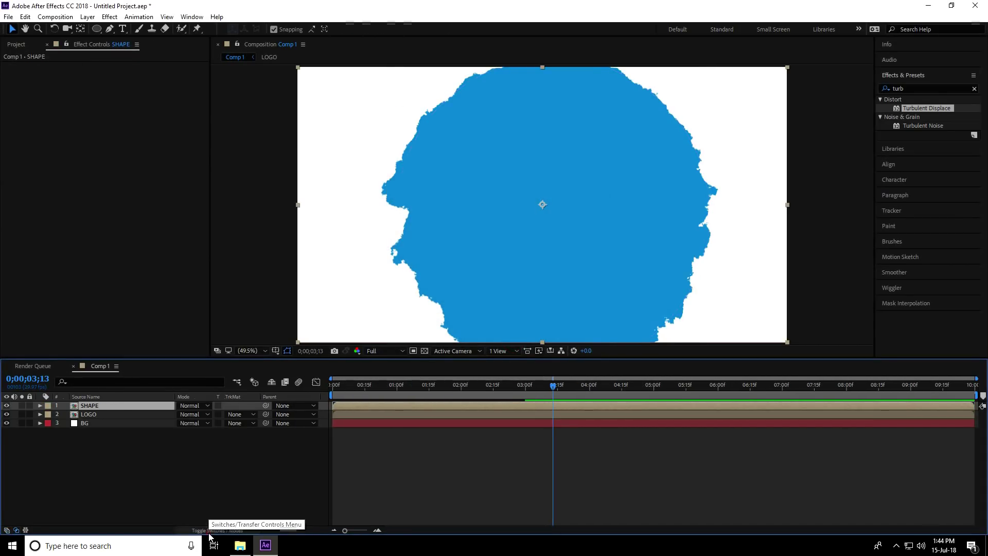
pyautogui.click(90, 415)
pyautogui.click(252, 416)
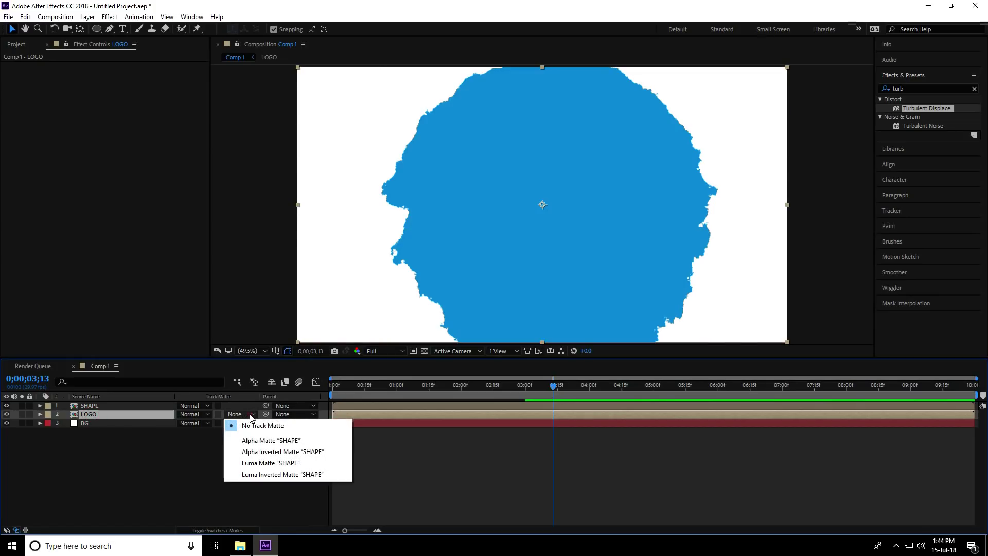
pyautogui.click(258, 442)
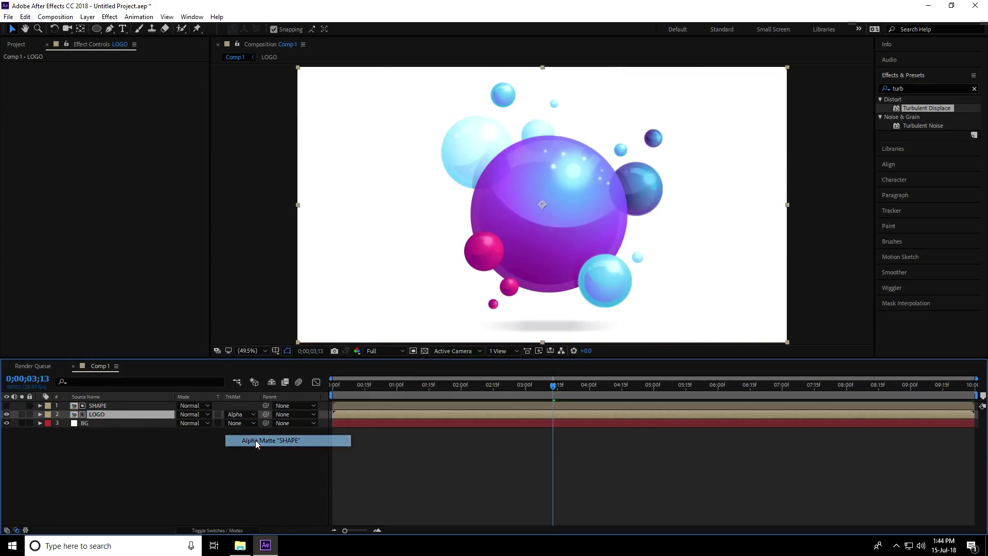
# Step: Preview the logo reveal from the start, then select both the SHAPE and LOGO layers
pyautogui.moveTo(549, 386); pyautogui.dragTo(306, 382)
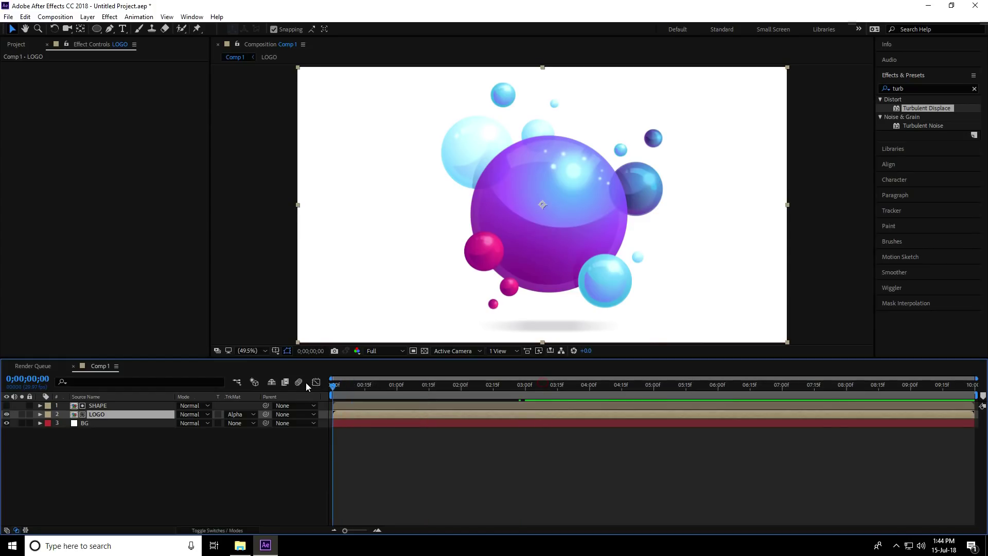
pyautogui.press('space')
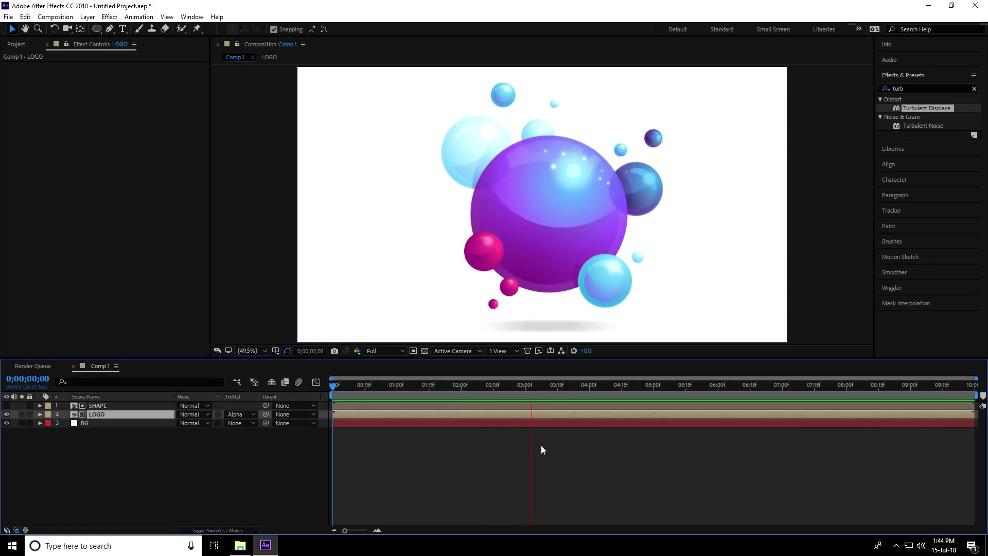
pyautogui.click(573, 386)
pyautogui.moveTo(572, 390); pyautogui.dragTo(490, 390)
pyautogui.keyDown('ctrl'); pyautogui.click(93, 407); pyautogui.keyUp('ctrl')
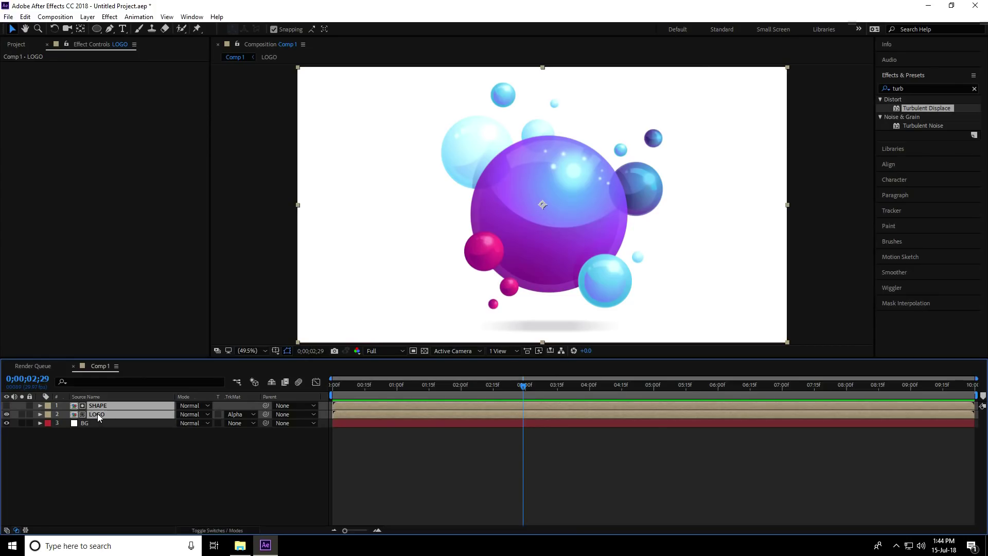
pyautogui.rightClick(97, 413)
# Step: Pre-compose SHAPE and LOGO as 'LOGO ANIMATION', duplicate it, and select the lower copy
pyautogui.click(120, 441)
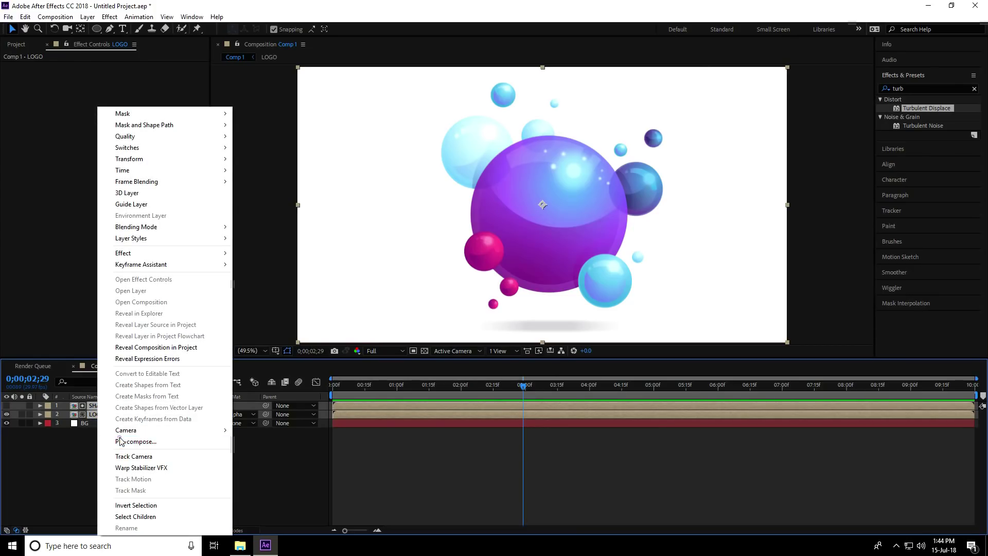
pyautogui.press('BackSpace')
pyautogui.write('LOGO ANI')
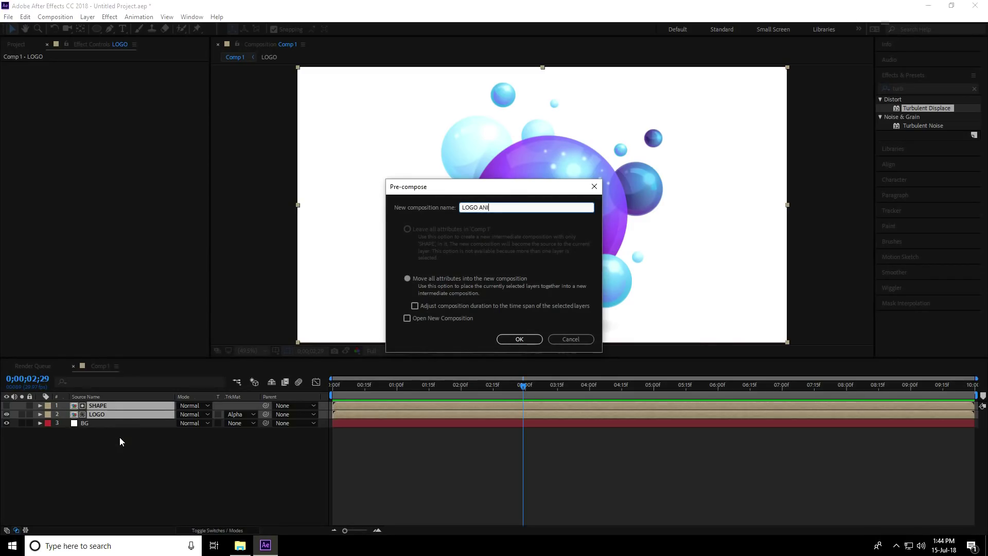
pyautogui.write('MATION')
pyautogui.click(520, 339)
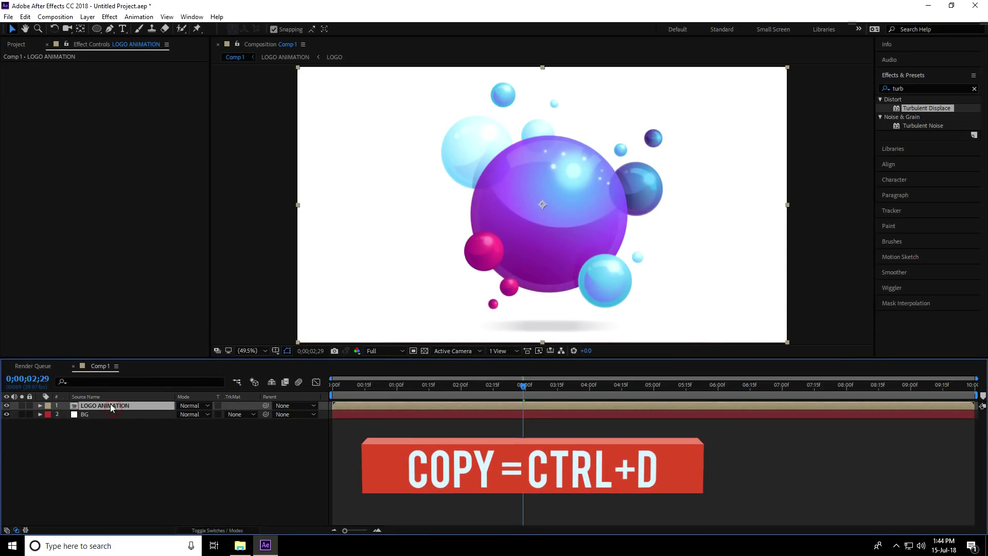
pyautogui.hotkey('ctrl', 'd')
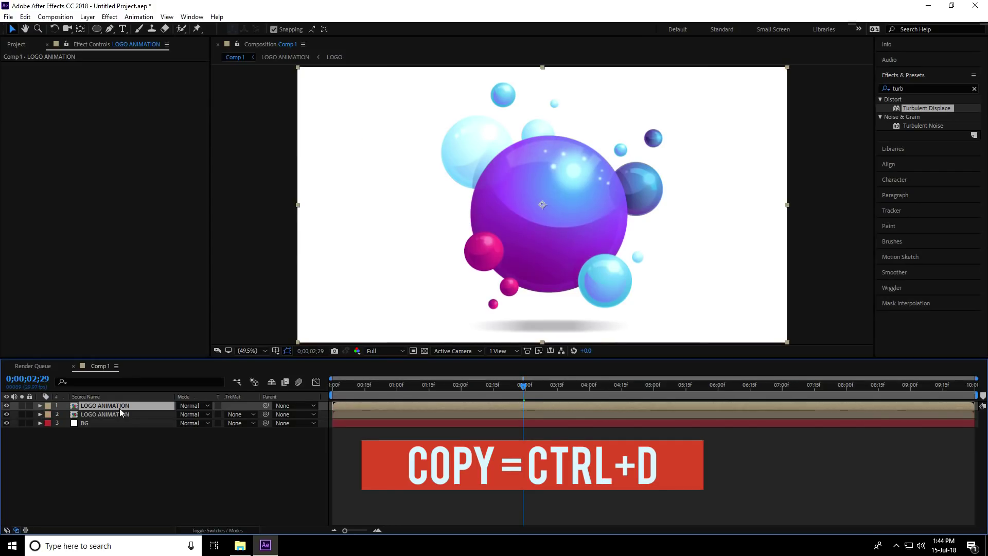
pyautogui.click(120, 413)
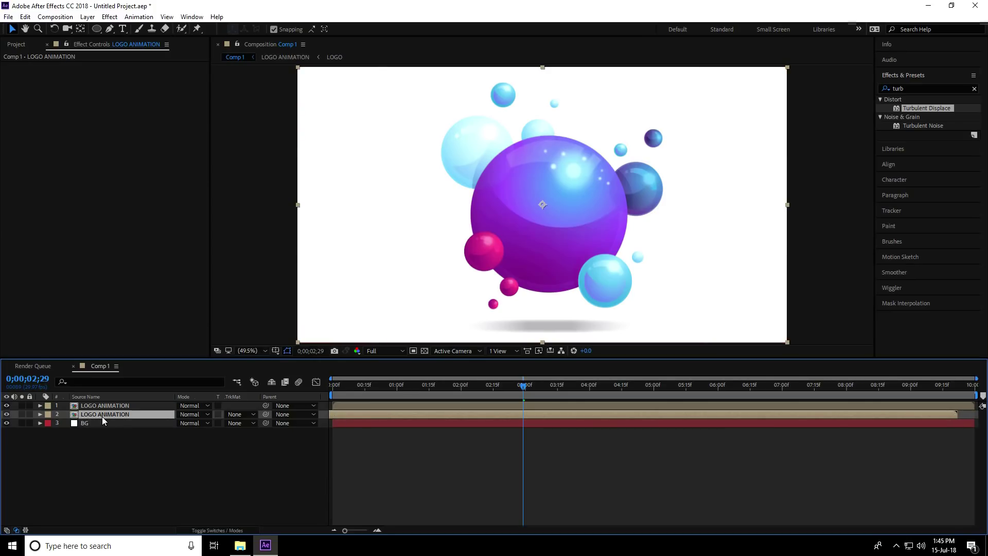
# Step: Give the lower LOGO ANIMATION copy an Alpha Inverted Matte from the upper copy and preview it
pyautogui.click(251, 414)
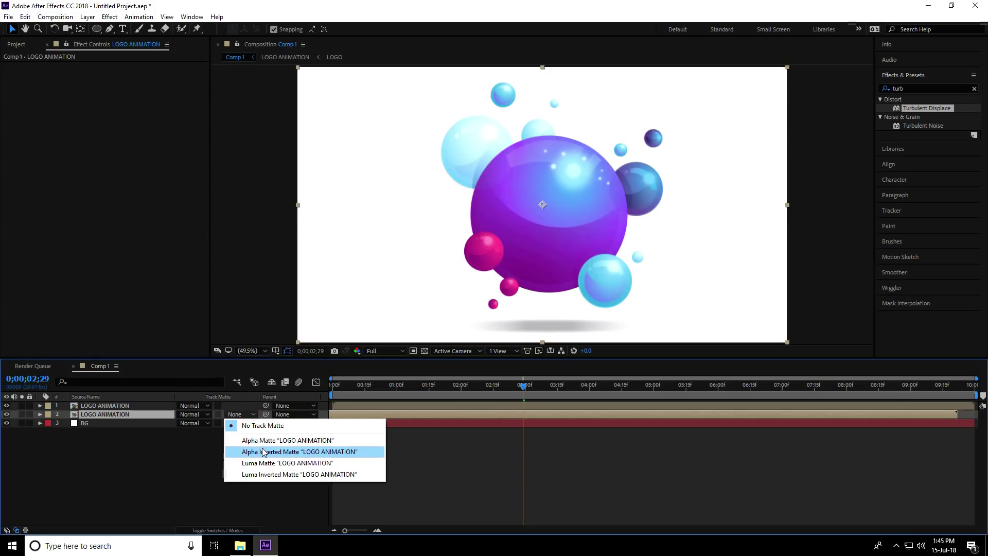
pyautogui.click(292, 453)
pyautogui.moveTo(532, 383); pyautogui.dragTo(454, 397)
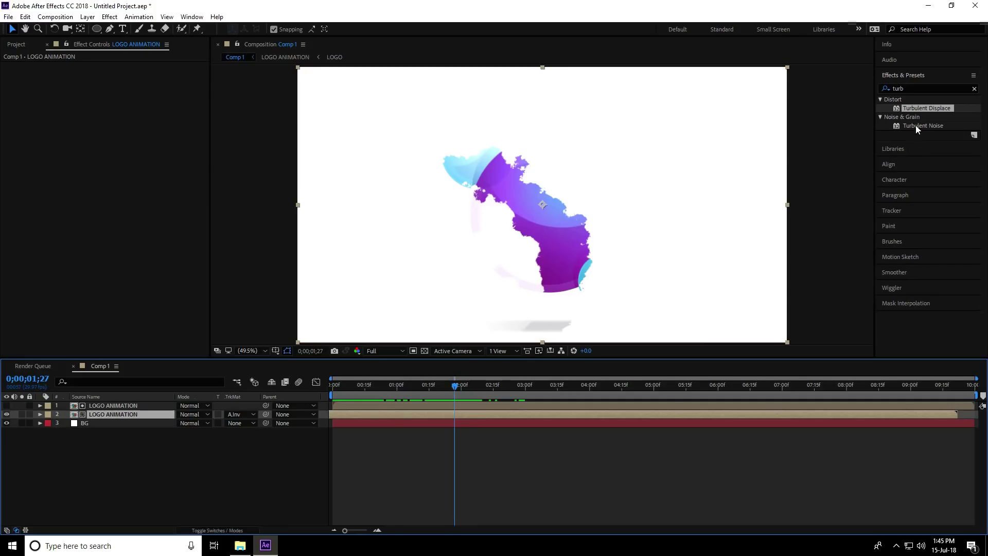
pyautogui.click(912, 90)
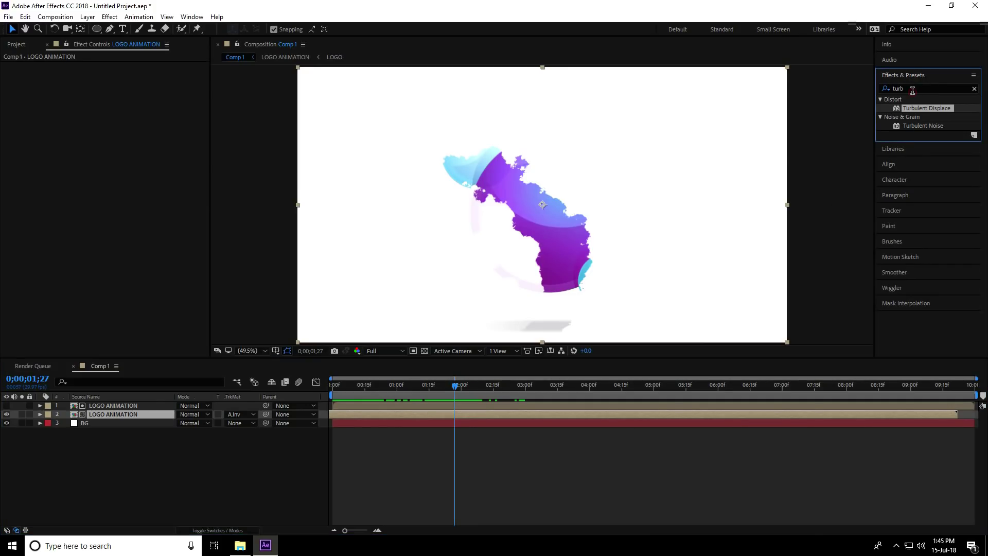
# Step: Apply Simple Choker with Choke Matte 2 to the lower LOGO ANIMATION layer, then select both copies
pyautogui.write('simp')
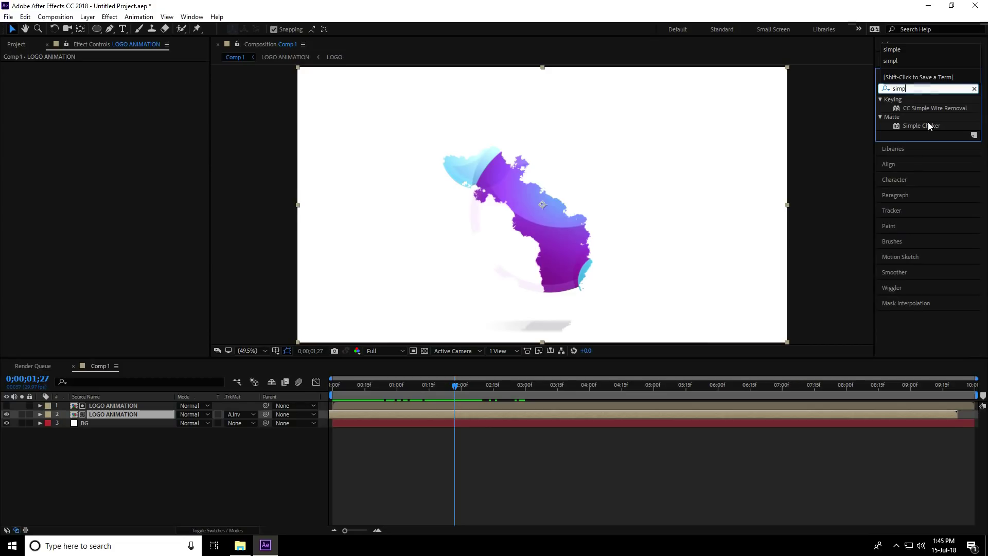
pyautogui.moveTo(921, 126); pyautogui.dragTo(133, 413)
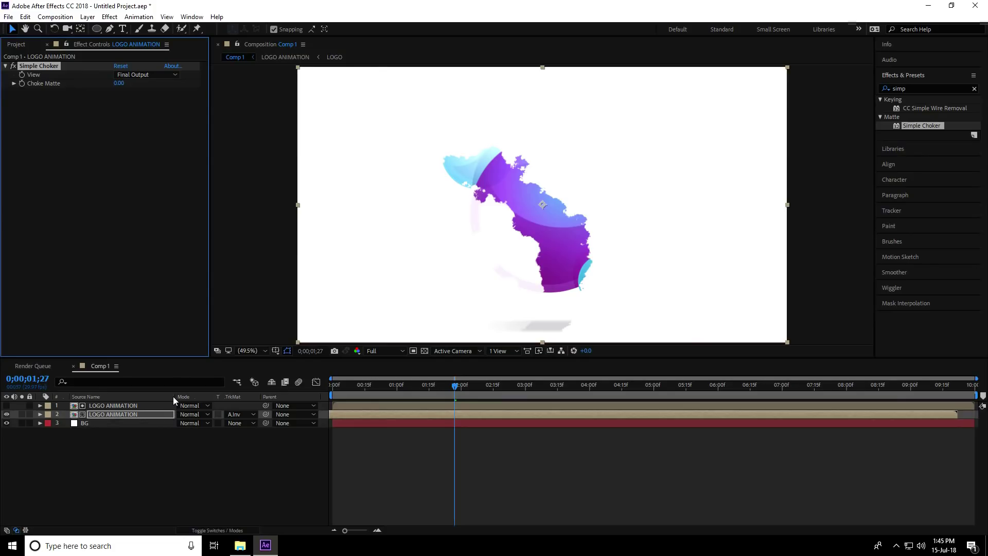
pyautogui.click(119, 84)
pyautogui.write('2')
pyautogui.press('Return')
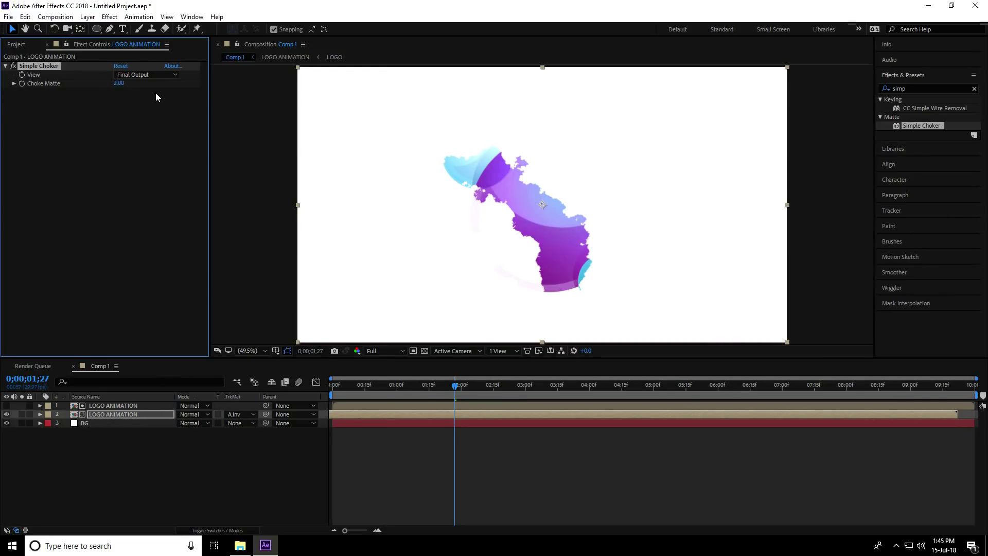
pyautogui.click(131, 414)
pyautogui.keyDown('shift'); pyautogui.click(126, 407); pyautogui.keyUp('shift')
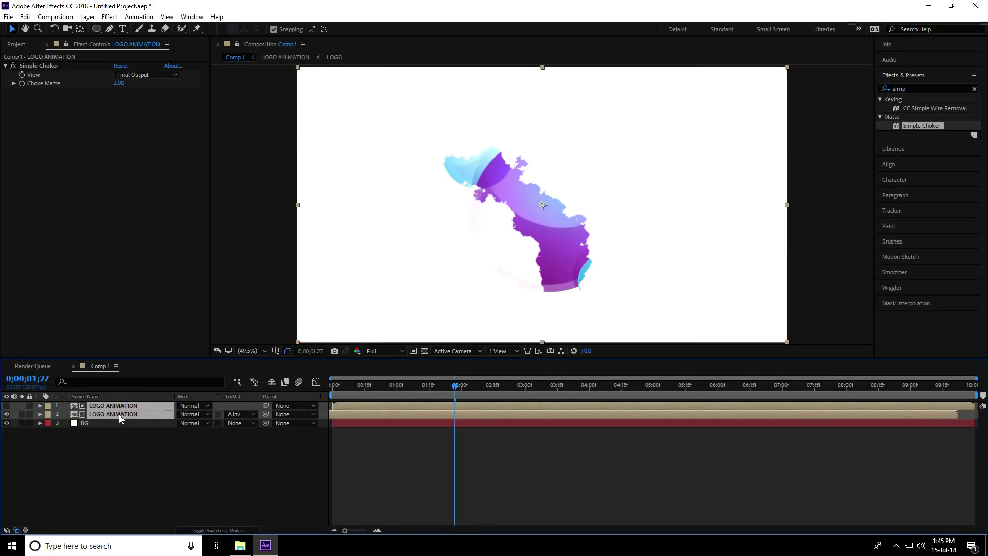
# Step: Pre-compose both LOGO ANIMATION layers into a comp named 'LOGO INTRO', then show the Project panel
pyautogui.rightClick(118, 414)
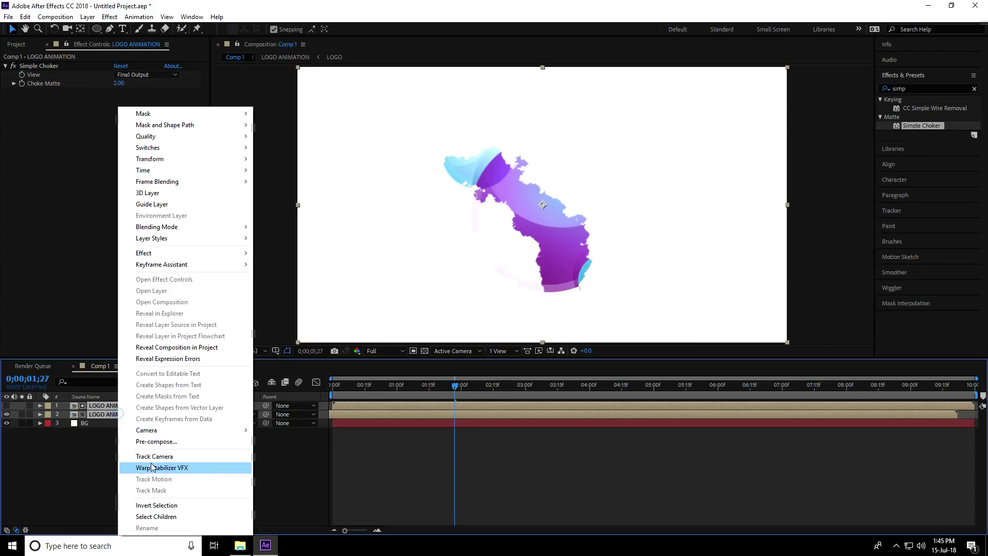
pyautogui.click(164, 442)
pyautogui.press('BackSpace')
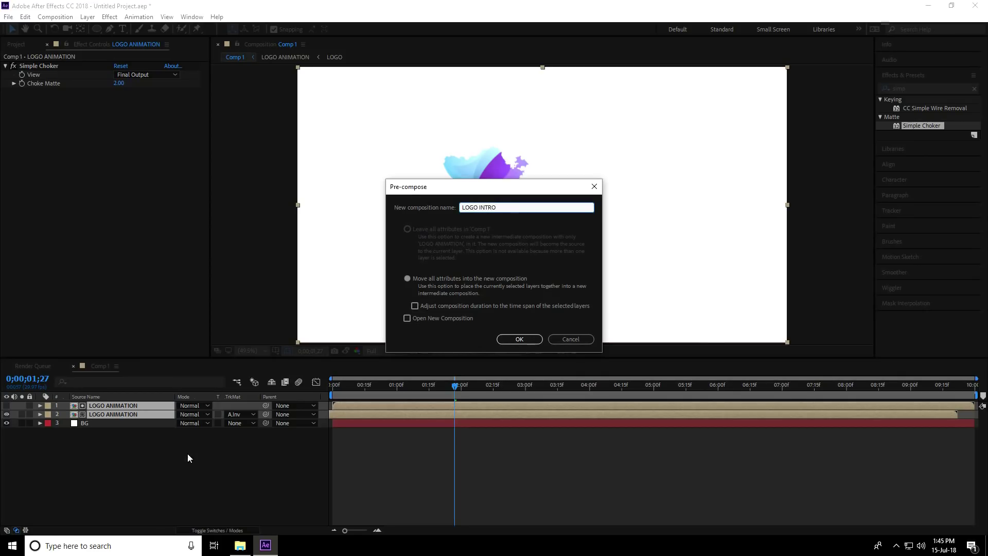
pyautogui.click(520, 339)
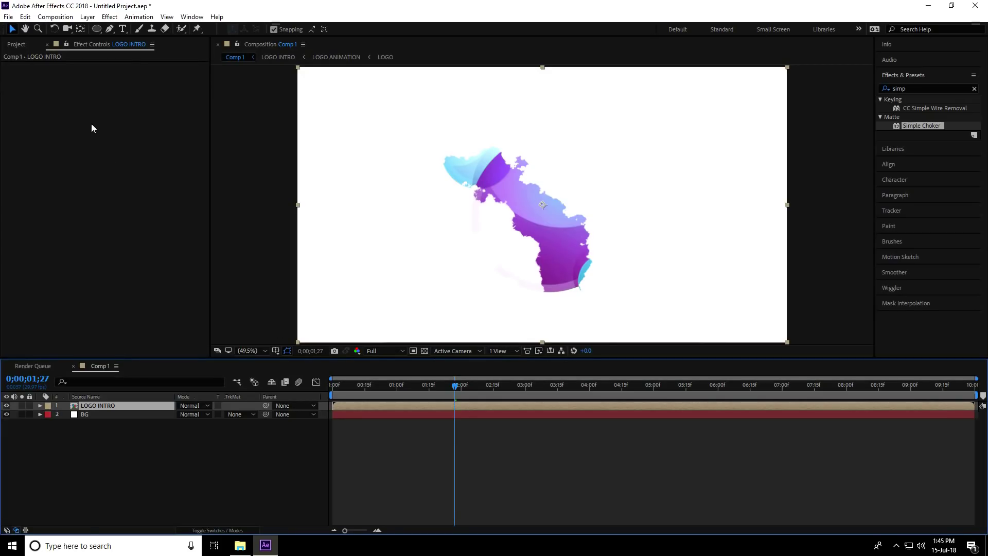
pyautogui.click(15, 45)
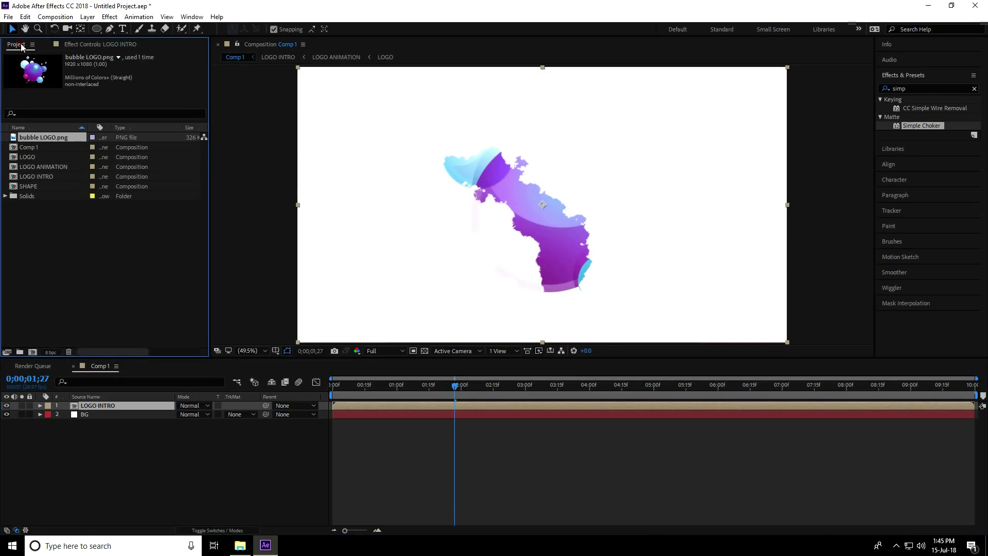
# Step: Add the SHAPE comp above LOGO INTRO and use it as LOGO INTRO's Alpha Inverted Matte
pyautogui.click(30, 187)
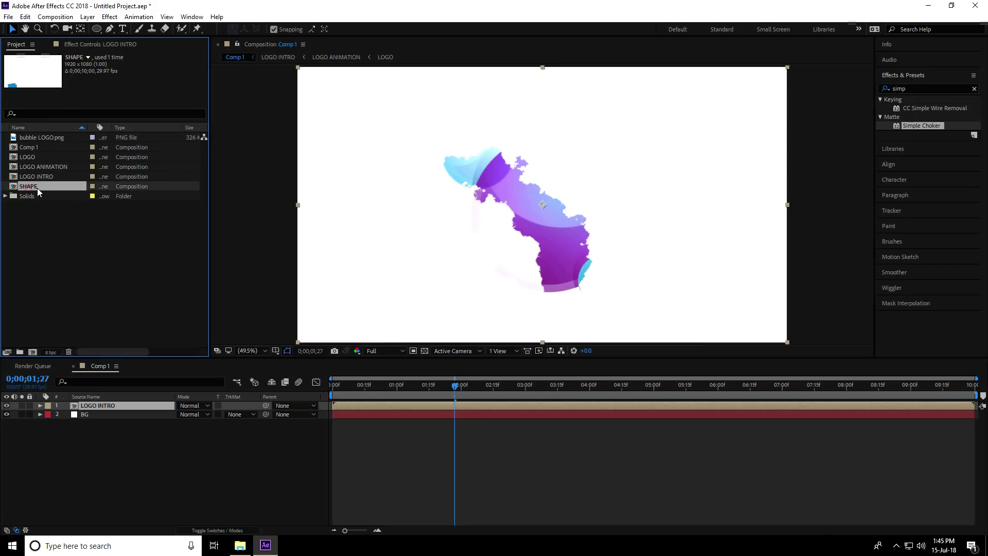
pyautogui.moveTo(33, 190); pyautogui.dragTo(100, 412)
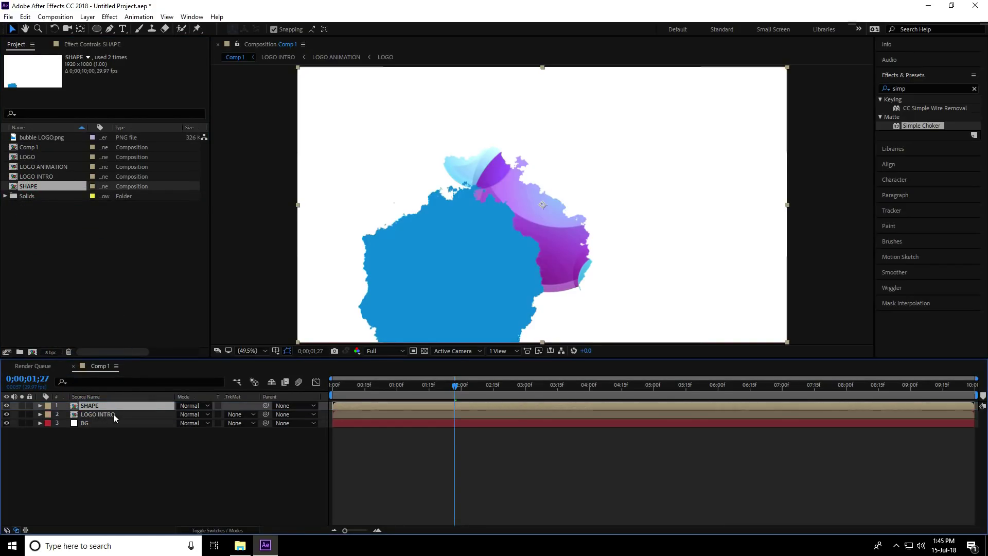
pyautogui.click(110, 415)
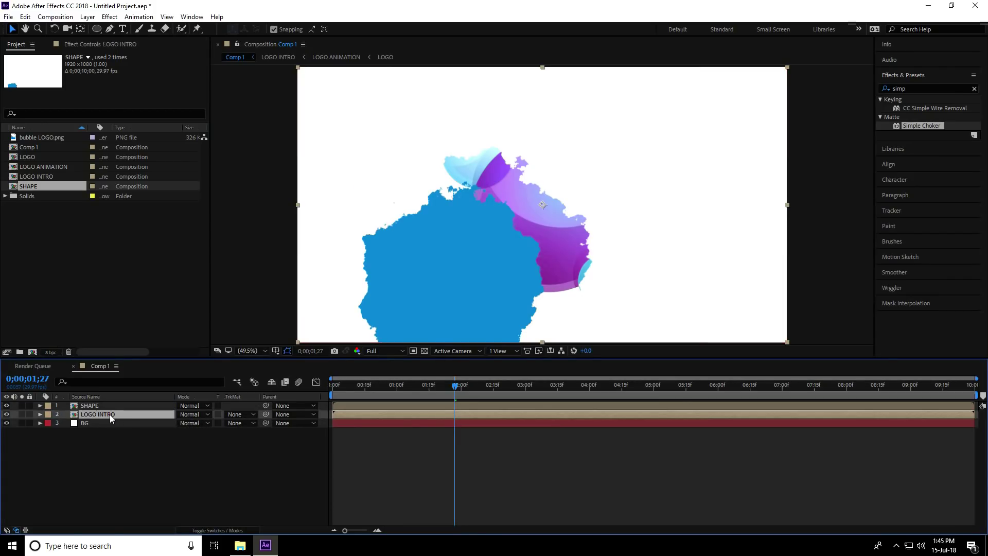
pyautogui.click(243, 416)
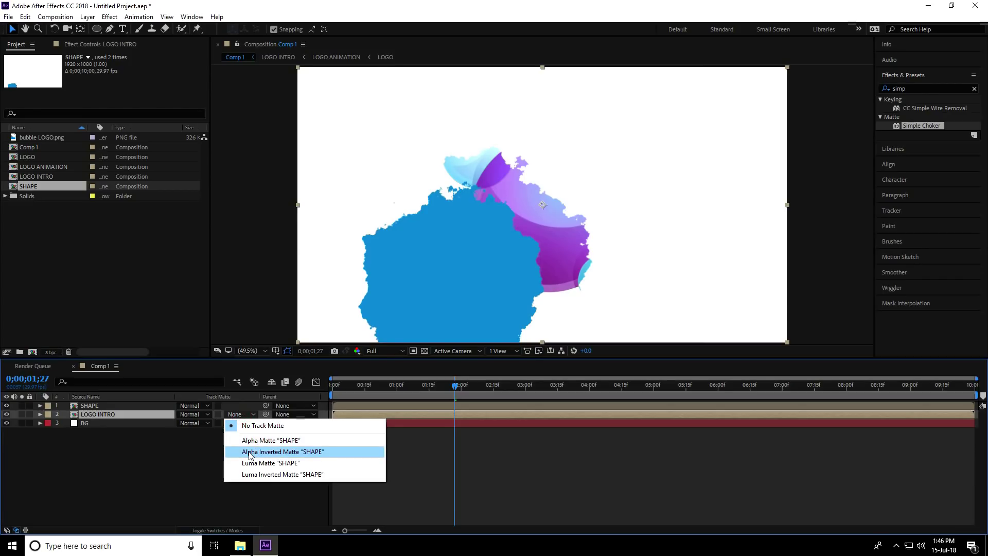
pyautogui.click(292, 453)
# Step: Scrub and play the preview to check the SHAPE matte around two seconds
pyautogui.moveTo(465, 387); pyautogui.dragTo(323, 404)
pyautogui.press('space')
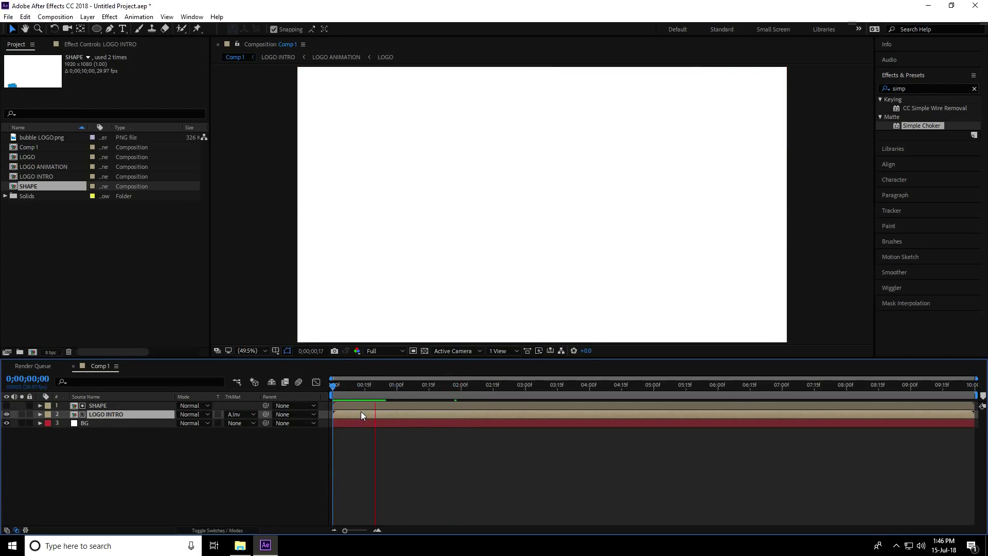
pyautogui.moveTo(393, 387); pyautogui.dragTo(446, 384)
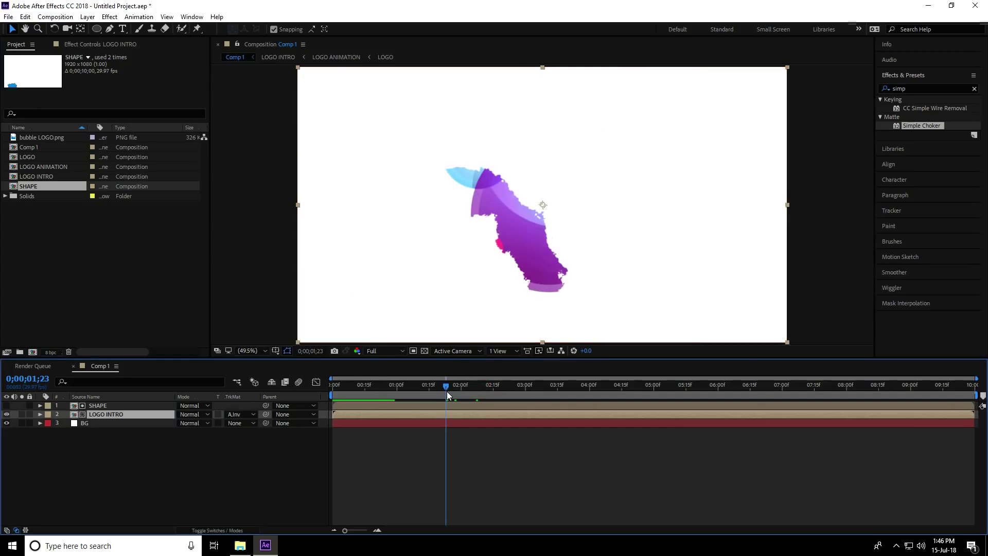
pyautogui.keyDown('shift'); pyautogui.click(97, 406); pyautogui.keyUp('shift')
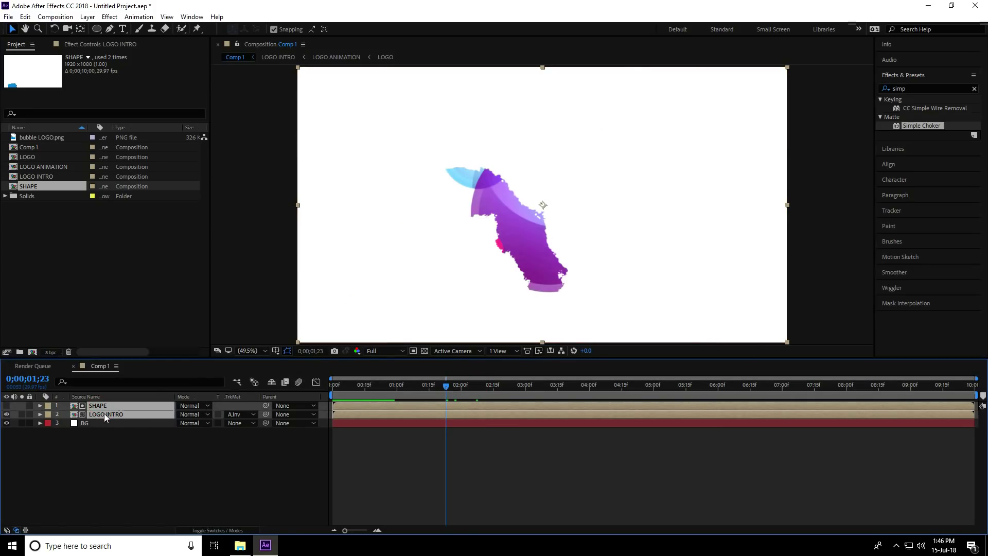
# Step: Pre-compose SHAPE and LOGO INTRO into a 'FINAL LOGO' comp and deselect all layers
pyautogui.rightClick(104, 417)
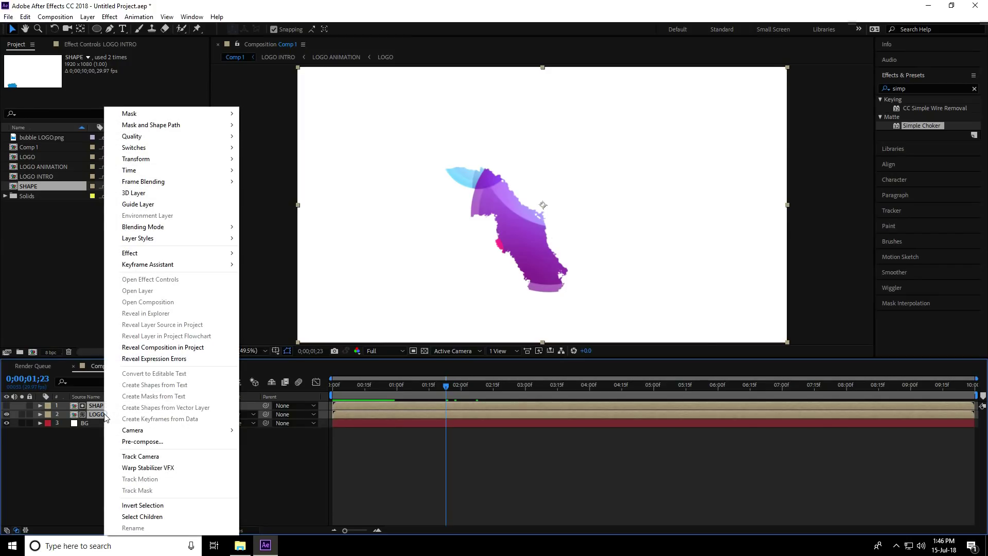
pyautogui.click(127, 438)
pyautogui.press('BackSpace')
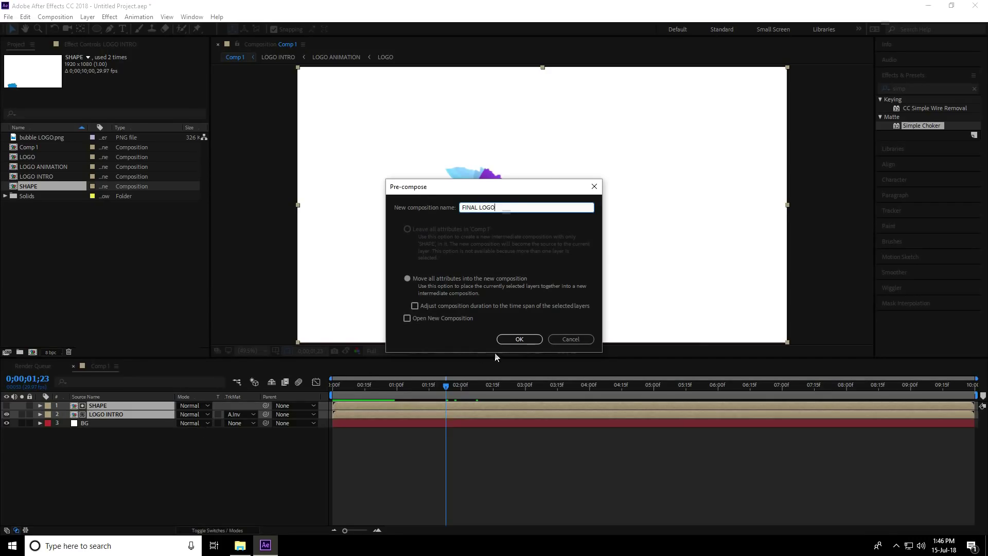
pyautogui.click(510, 338)
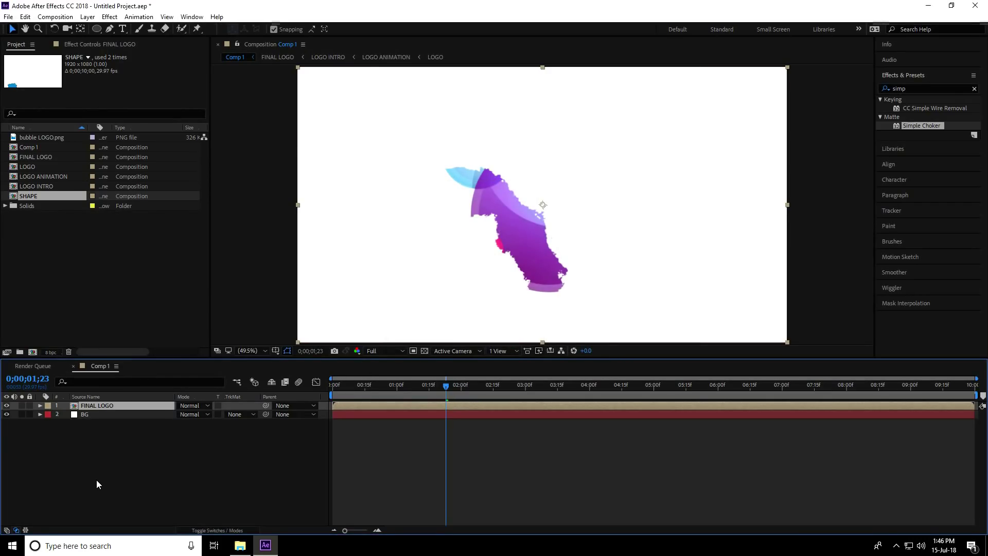
pyautogui.click(96, 481)
pyautogui.rightClick(93, 480)
# Step: Add a new white 1920×1080 solid named 'PARTICLE' at the top of Comp 1
pyautogui.moveTo(125, 363)
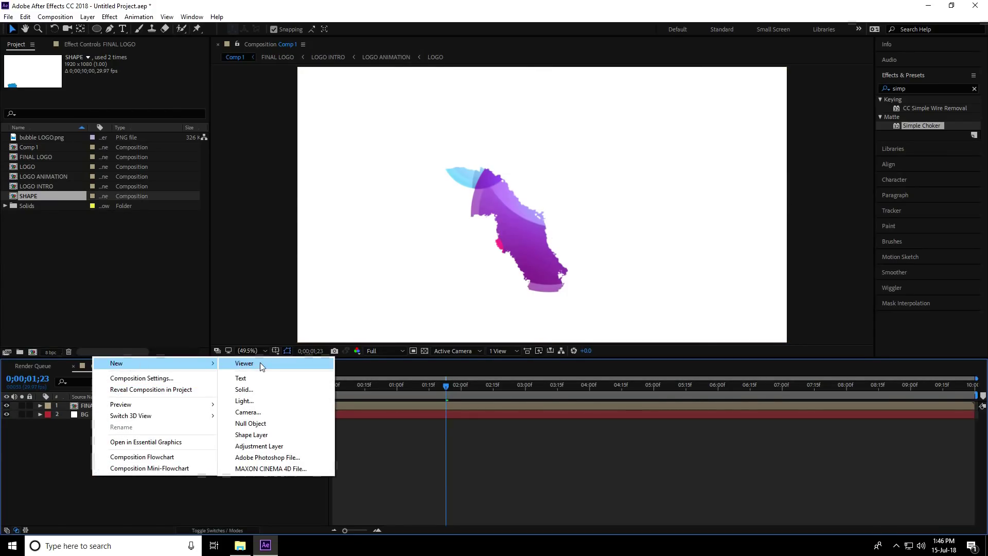
pyautogui.click(254, 389)
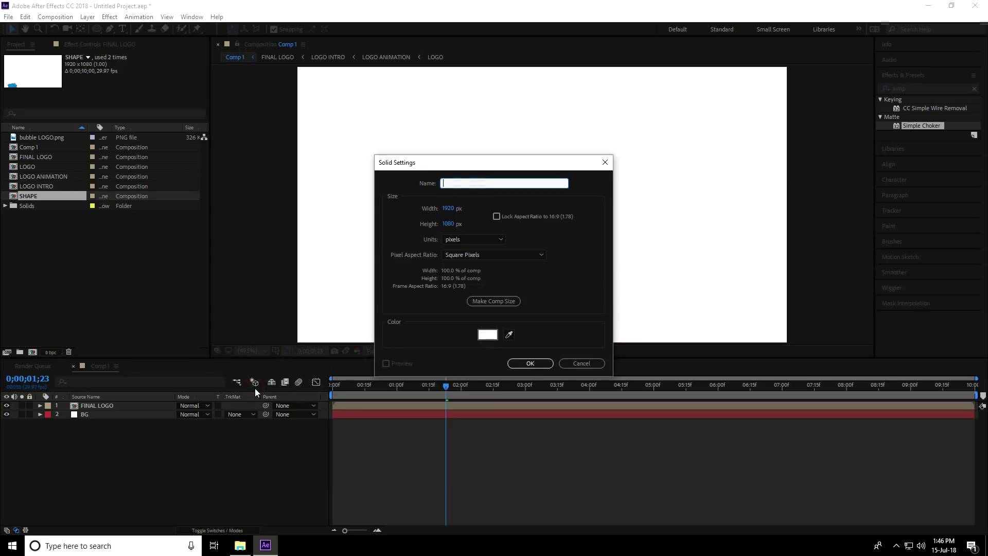
pyautogui.write('PARTICLE')
pyautogui.press('Return')
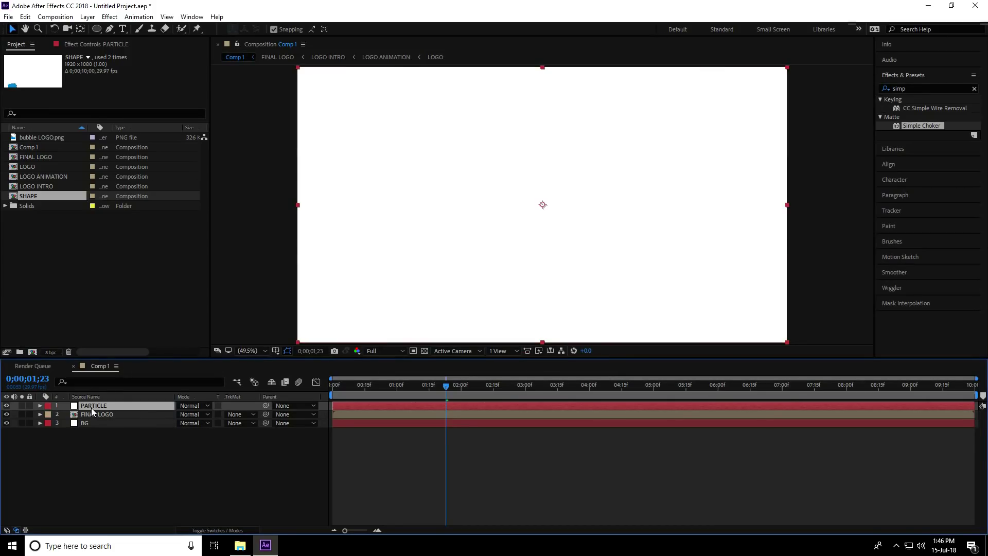
# Step: Turn on the 3D switch for the FINAL LOGO layer
pyautogui.click(206, 532)
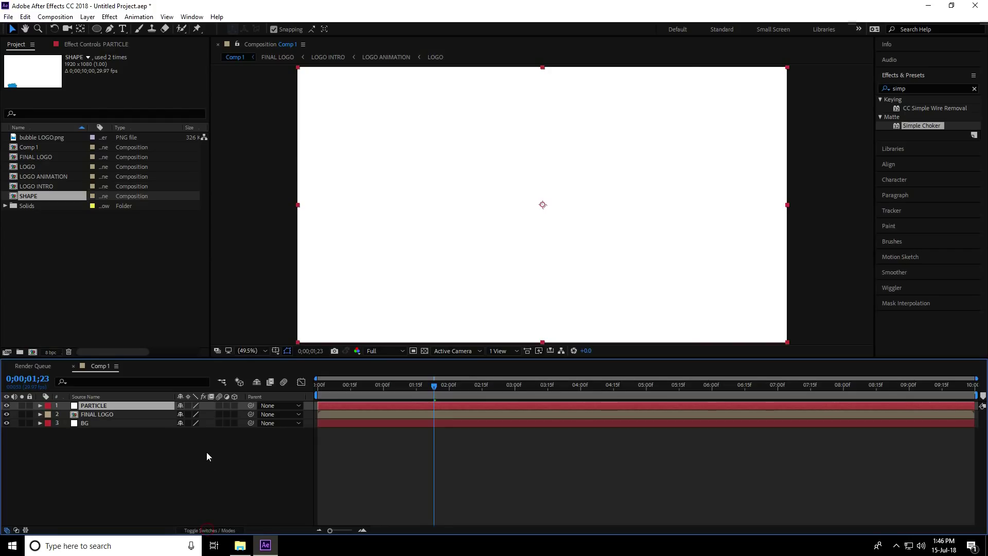
pyautogui.click(128, 415)
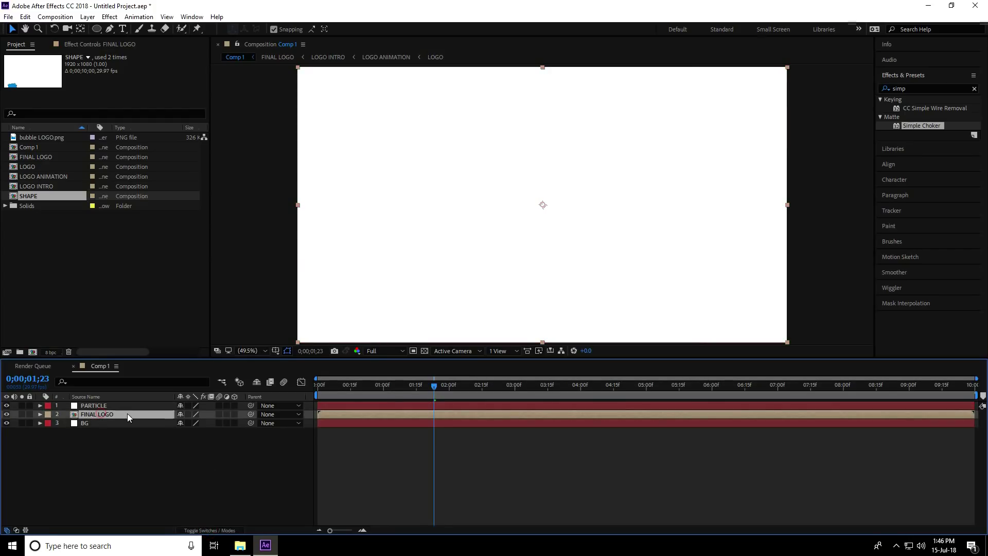
pyautogui.click(234, 415)
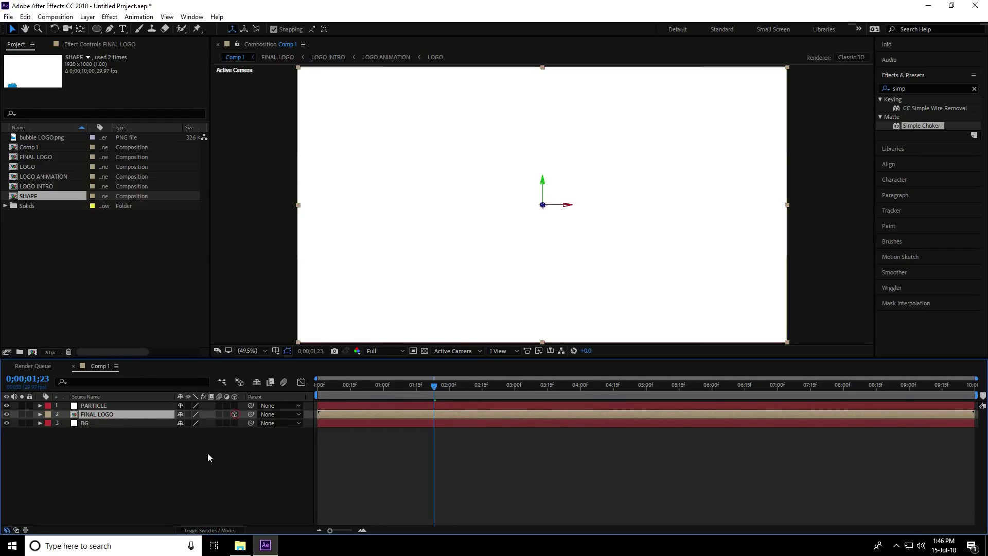
# Step: Apply the RG Trapcode Particular effect to the PARTICLE solid
pyautogui.click(88, 406)
pyautogui.click(110, 16)
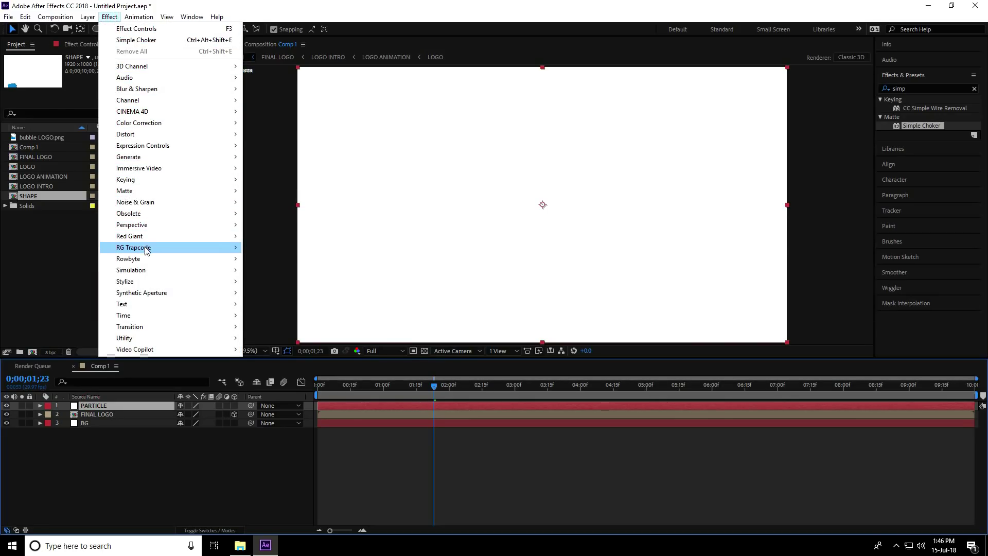
pyautogui.moveTo(142, 249)
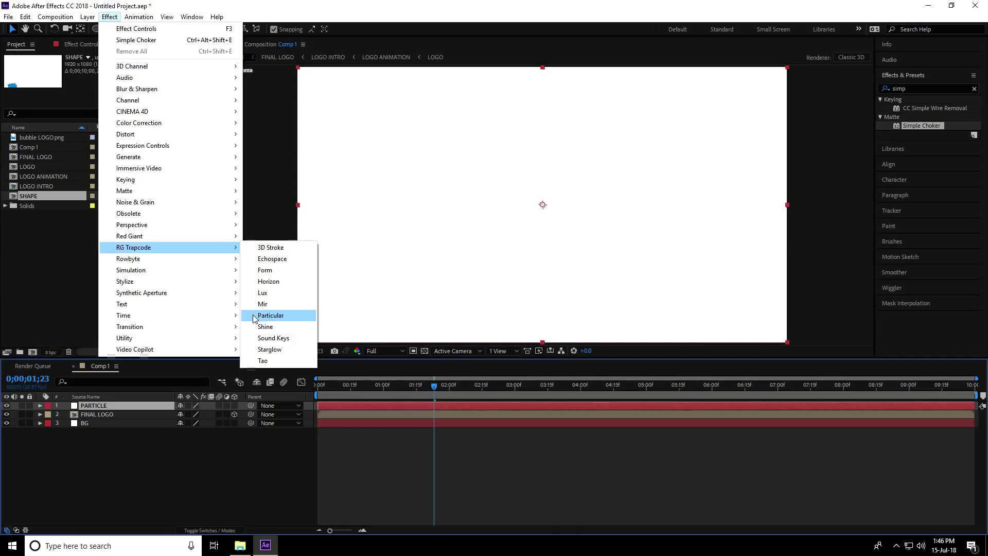
pyautogui.click(277, 315)
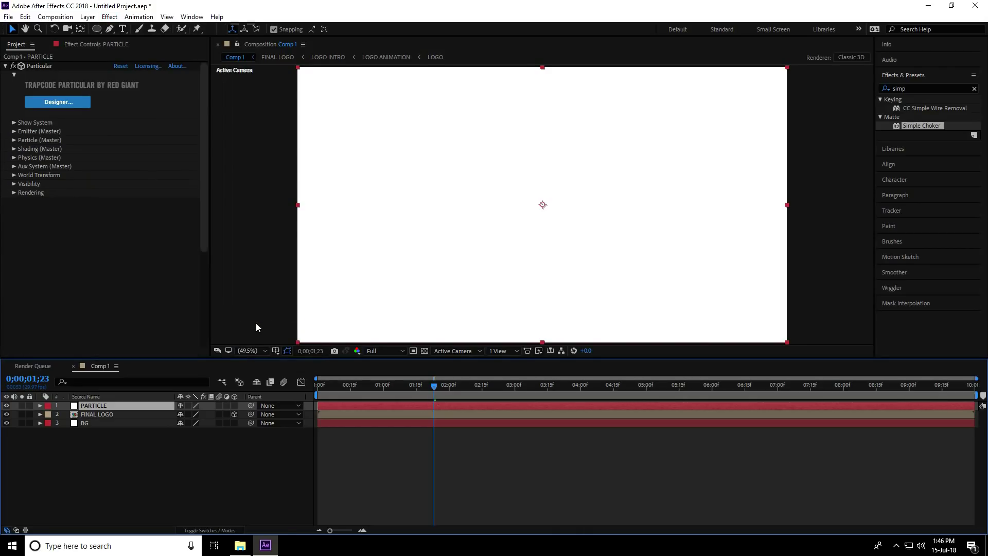
pyautogui.click(14, 131)
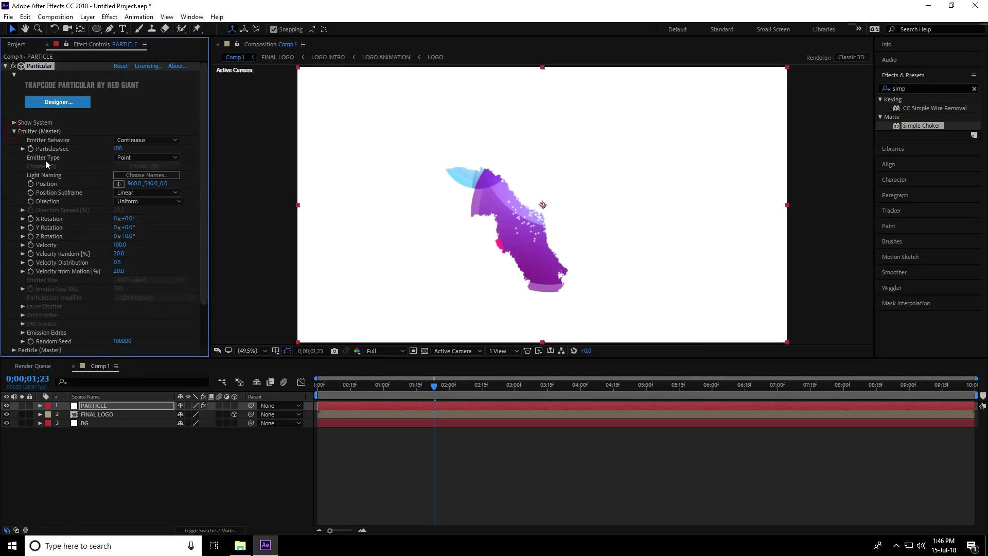
# Step: Set Particular to emit 100000 particles per second from a Layer emitter type
pyautogui.click(118, 149)
pyautogui.write('100000')
pyautogui.press('Return')
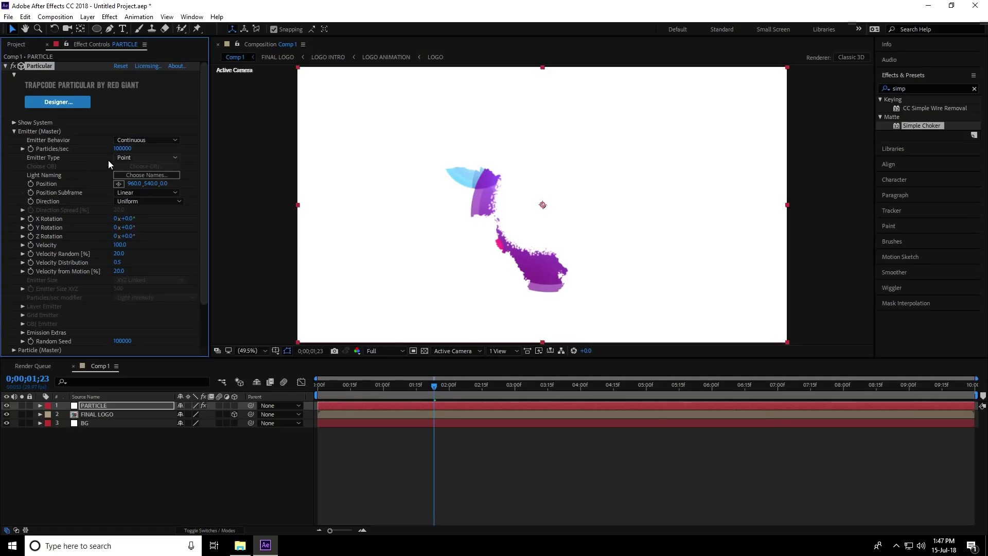
pyautogui.click(144, 157)
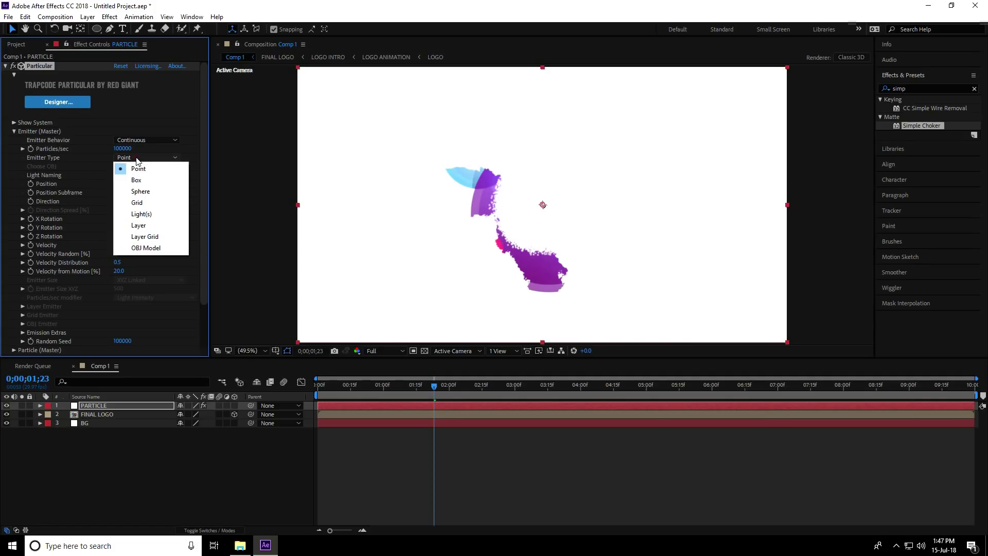
pyautogui.click(153, 225)
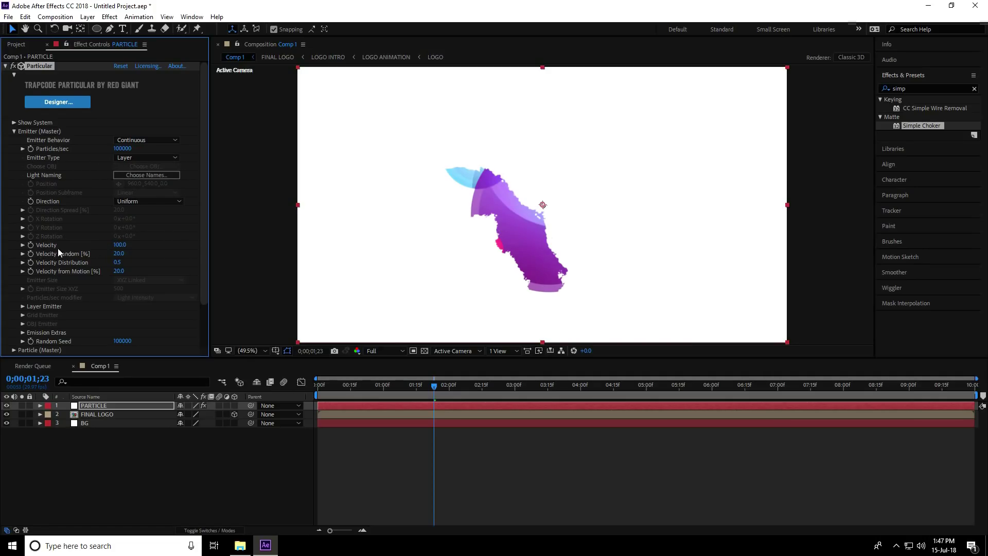
# Step: Set the emitter Velocity to 500 and Velocity Random to 50%
pyautogui.moveTo(124, 245); pyautogui.dragTo(123, 247)
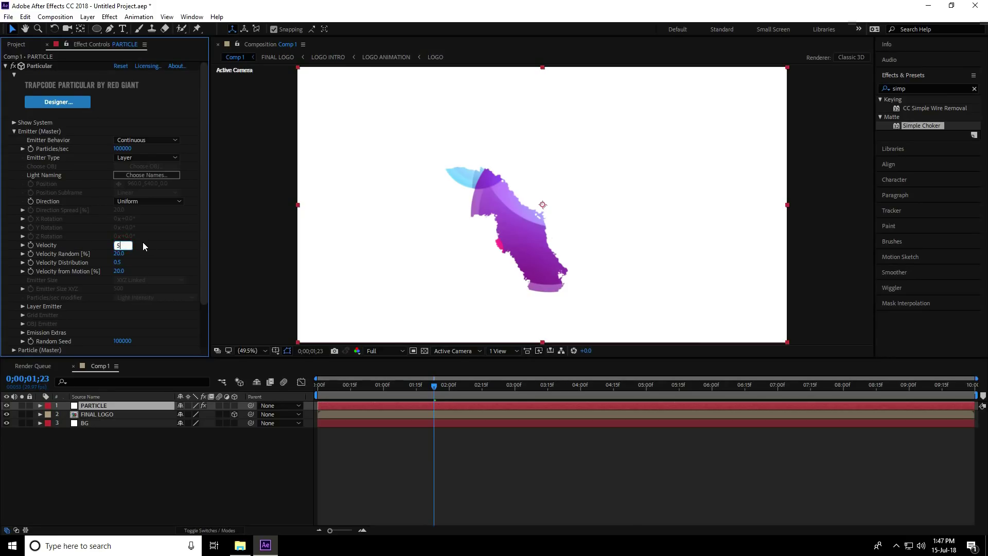
pyautogui.press('Return')
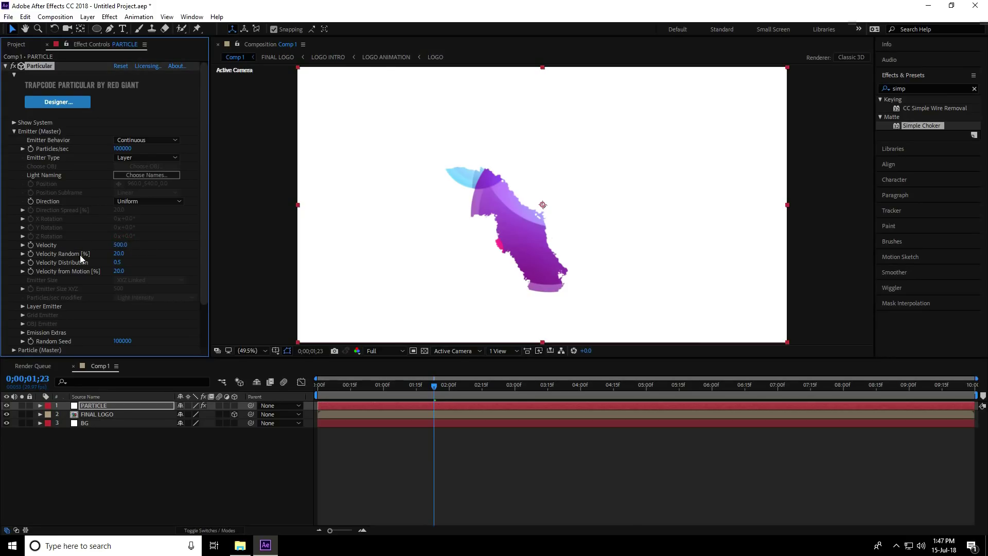
pyautogui.click(119, 253)
pyautogui.write('50')
pyautogui.press('Return')
pyautogui.scroll(-1, 101, 304)
pyautogui.scroll(-1, 102, 305)
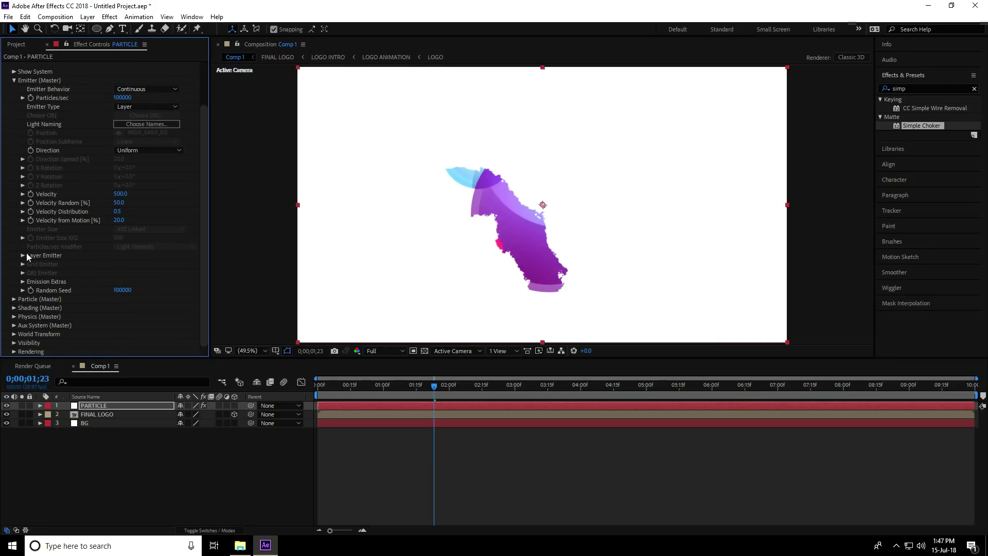
# Step: Point the layer emitter at FINAL LOGO, sampling at Particle Birth Time with RGB - XYZ Velocity + Col
pyautogui.click(23, 255)
pyautogui.click(141, 264)
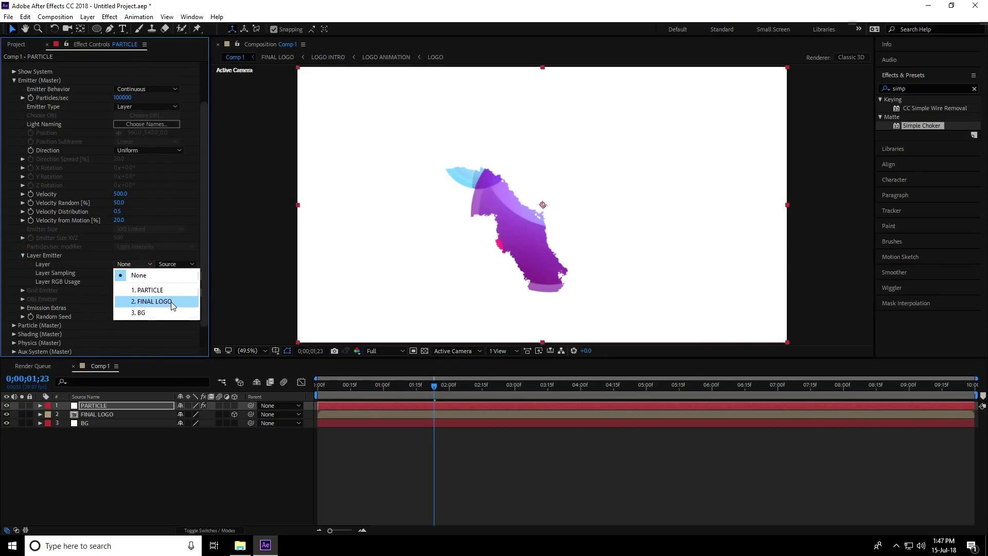
pyautogui.click(172, 302)
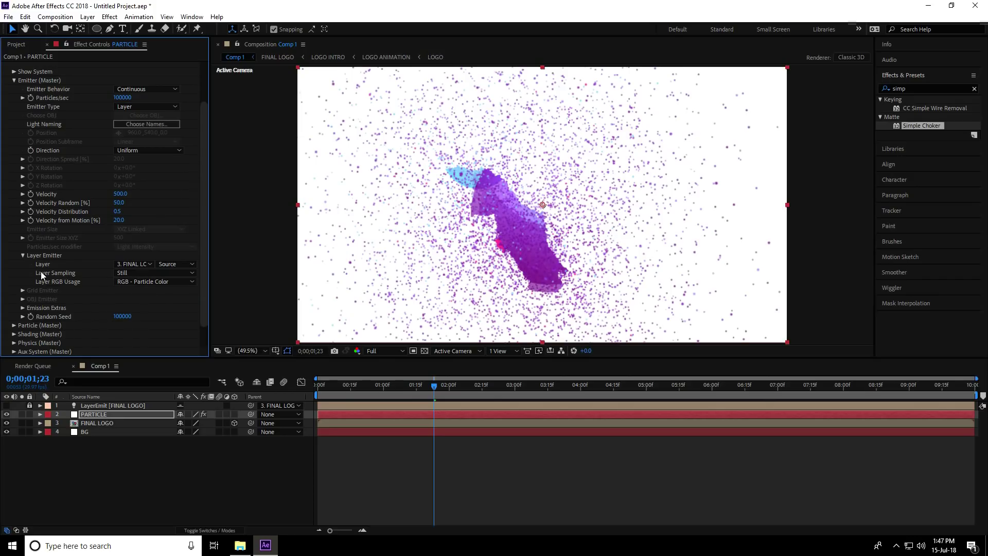
pyautogui.click(137, 273)
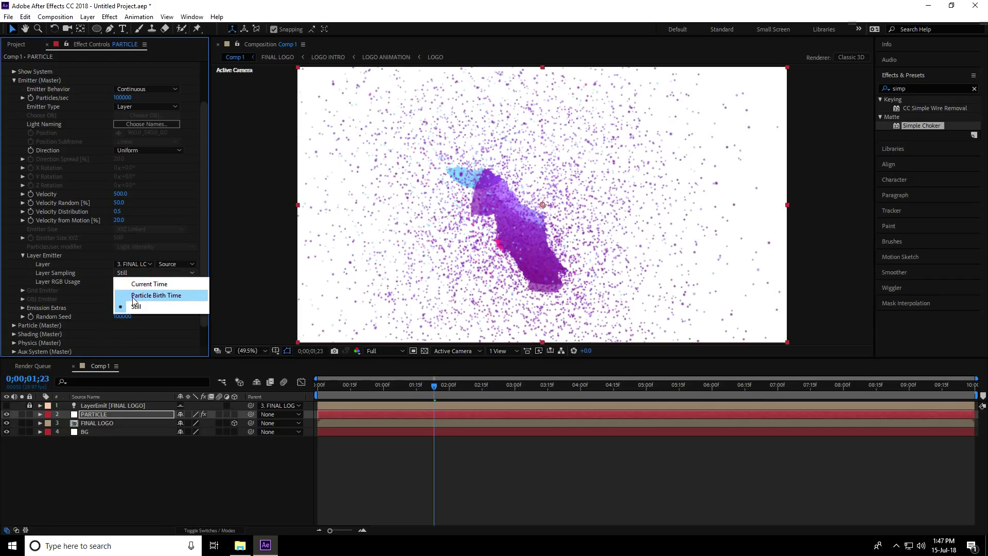
pyautogui.click(135, 297)
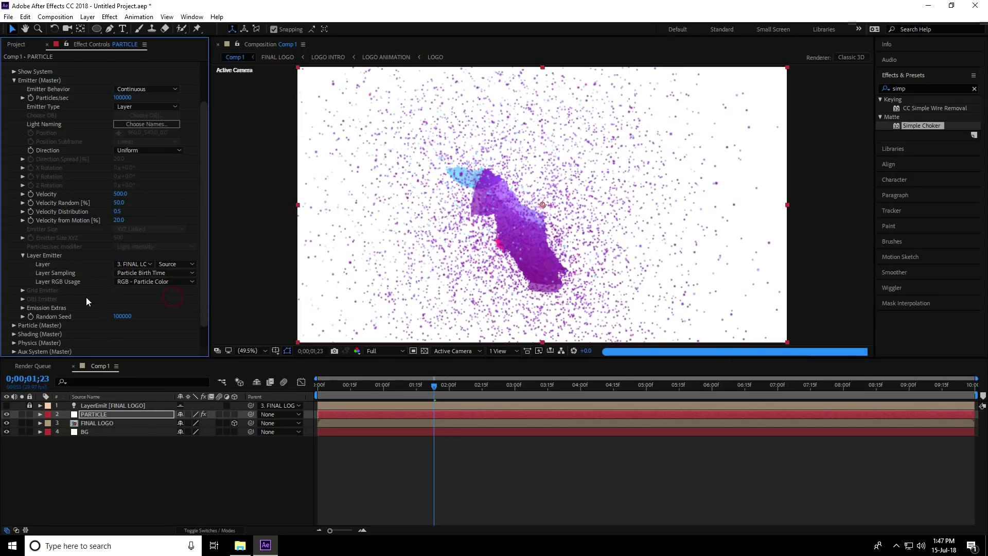
pyautogui.click(150, 283)
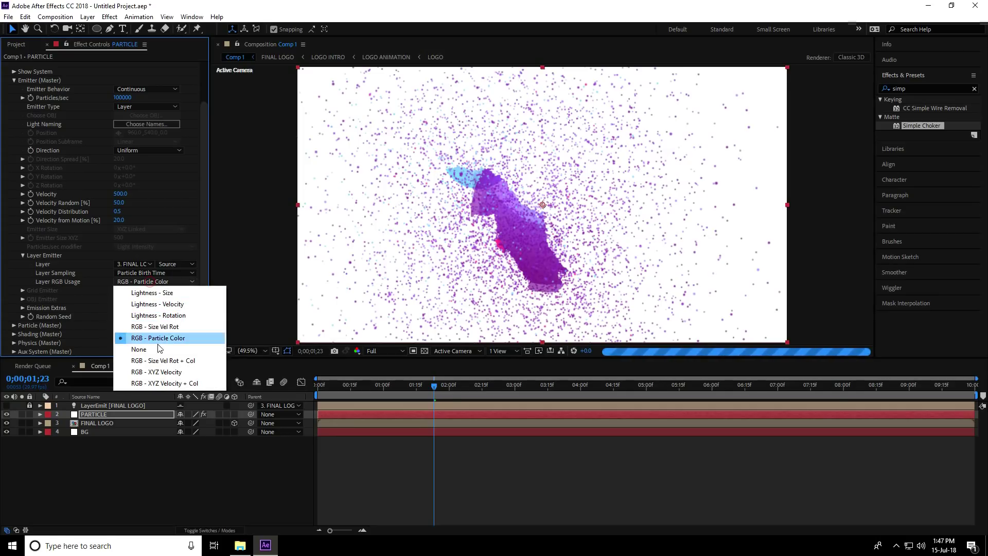
pyautogui.click(172, 384)
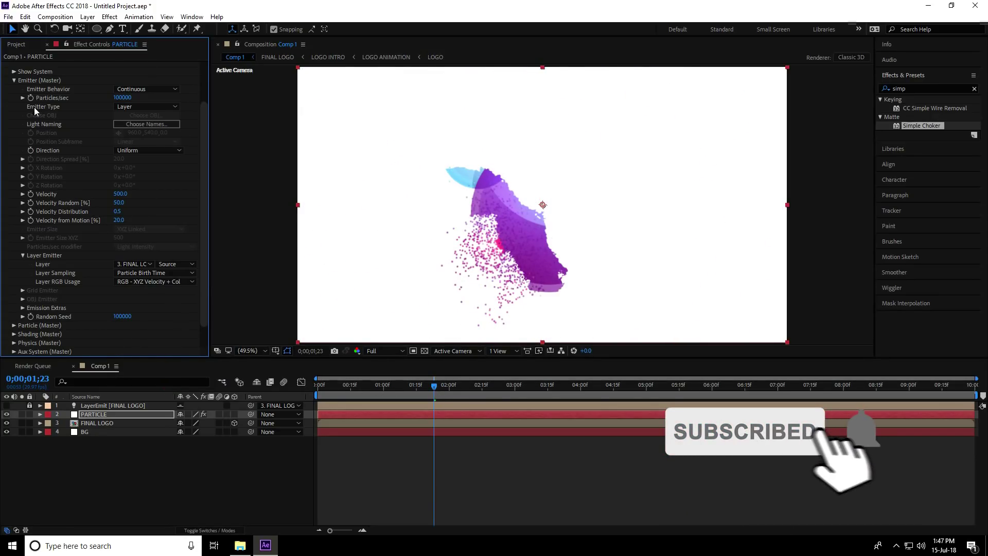
pyautogui.click(14, 80)
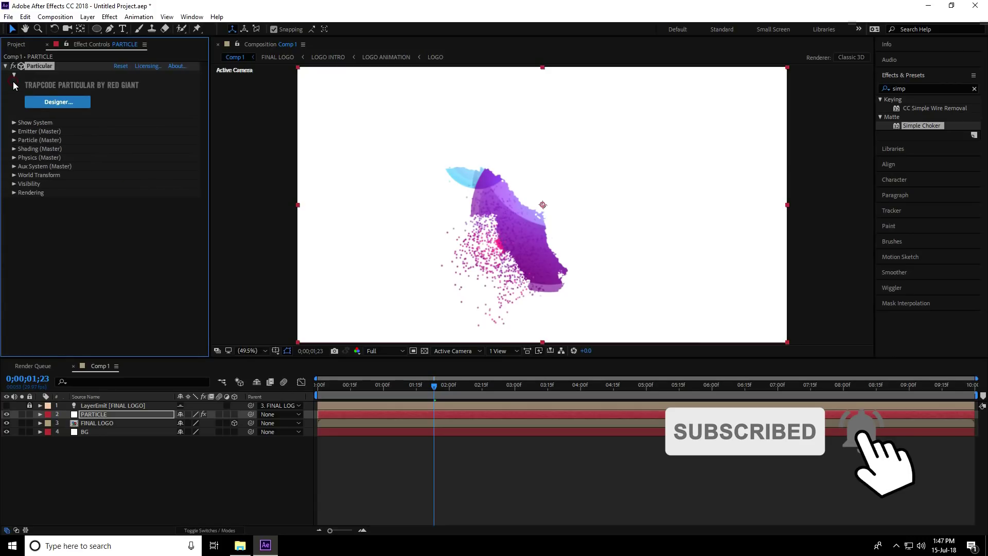
# Step: In Particle (Master), set Life to 2, Life Random to 100 and Sphere Feather to 0
pyautogui.click(14, 140)
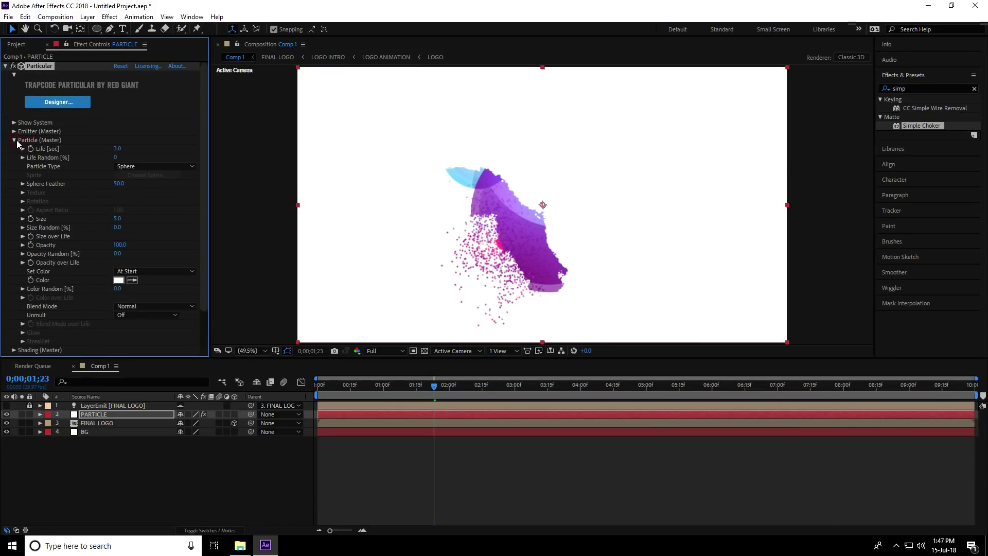
pyautogui.click(117, 148)
pyautogui.write('2')
pyautogui.press('Return')
pyautogui.moveTo(116, 157); pyautogui.dragTo(173, 157)
pyautogui.click(120, 184)
pyautogui.write('0')
pyautogui.press('Return')
# Step: Set particle Size to 8 and Size Random to 100
pyautogui.click(118, 219)
pyautogui.press('Return')
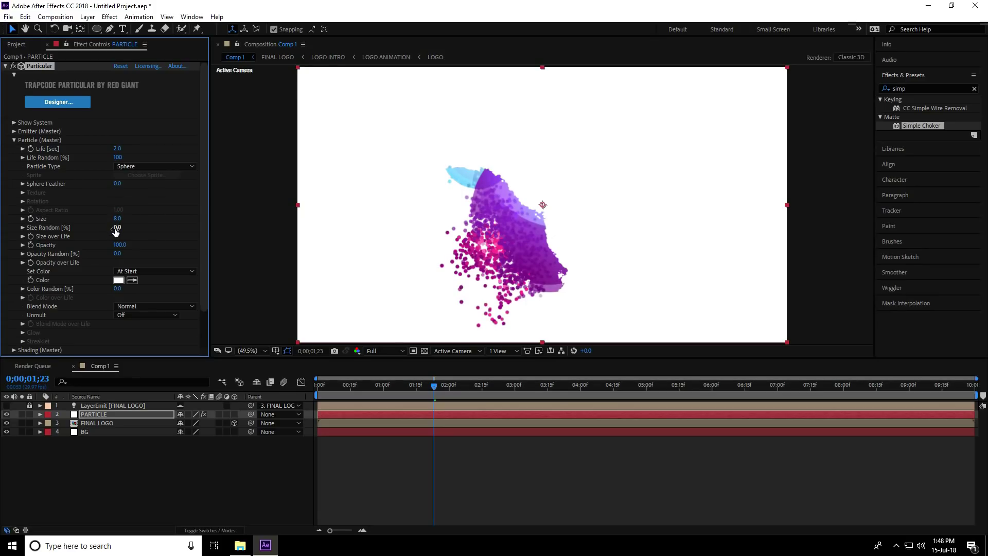
pyautogui.click(116, 228)
pyautogui.write('100')
pyautogui.press('Return')
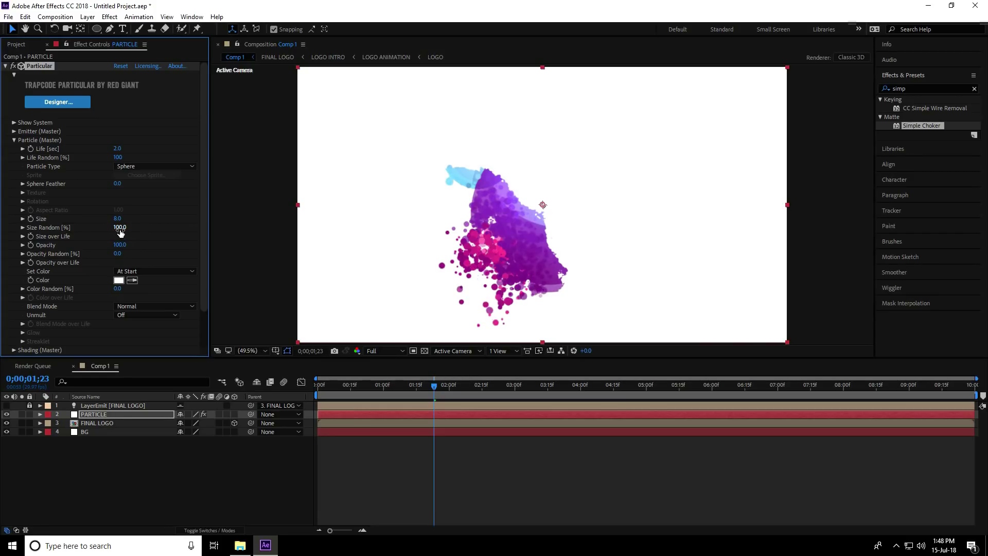
# Step: Preview the particle burst with the playhead at 0;00;02;00
pyautogui.click(429, 388)
pyautogui.press('space')
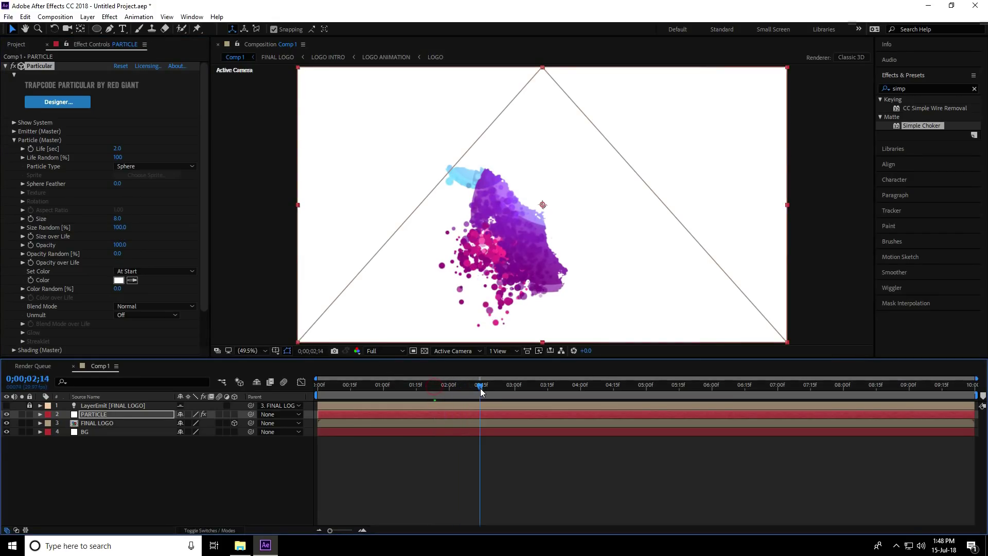
pyautogui.moveTo(480, 386); pyautogui.dragTo(448, 387)
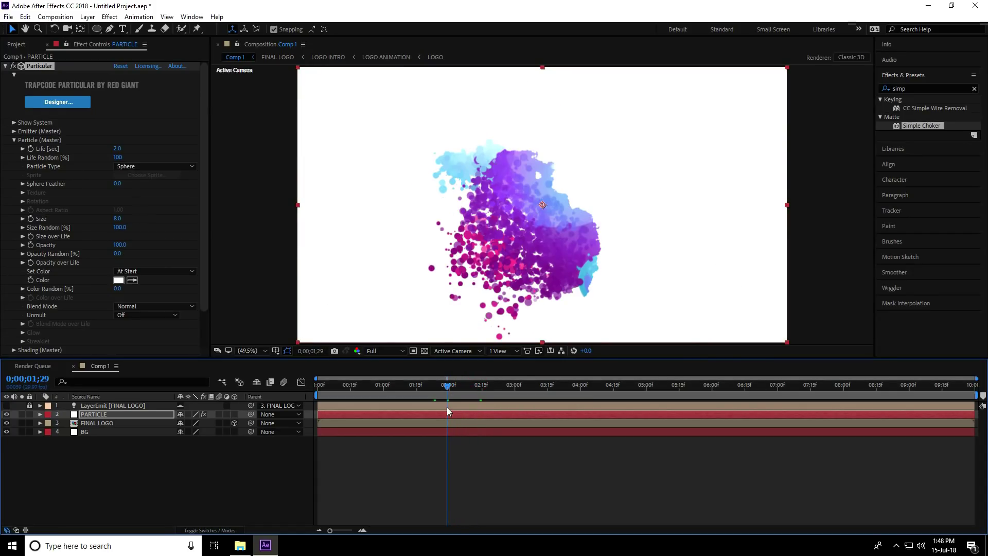
pyautogui.click(448, 386)
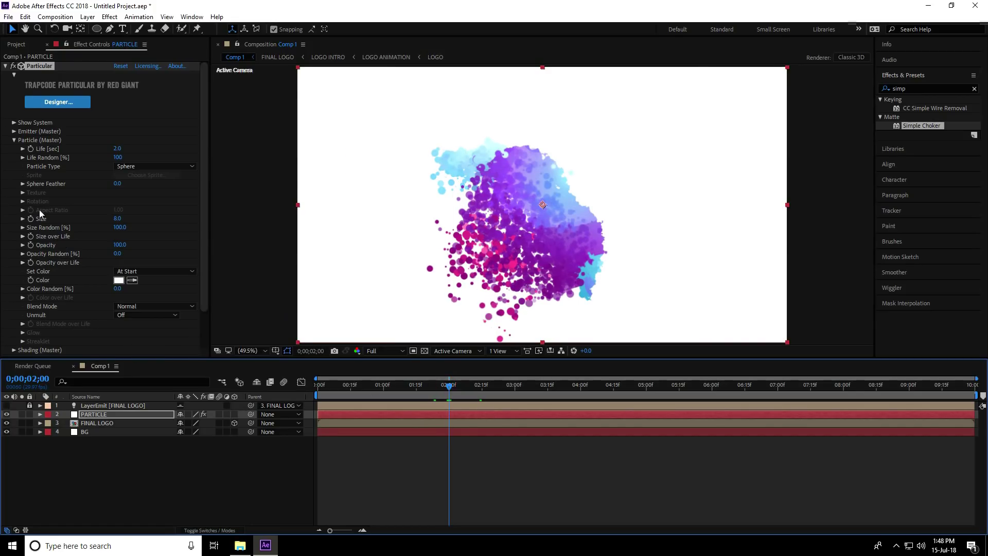
pyautogui.click(14, 140)
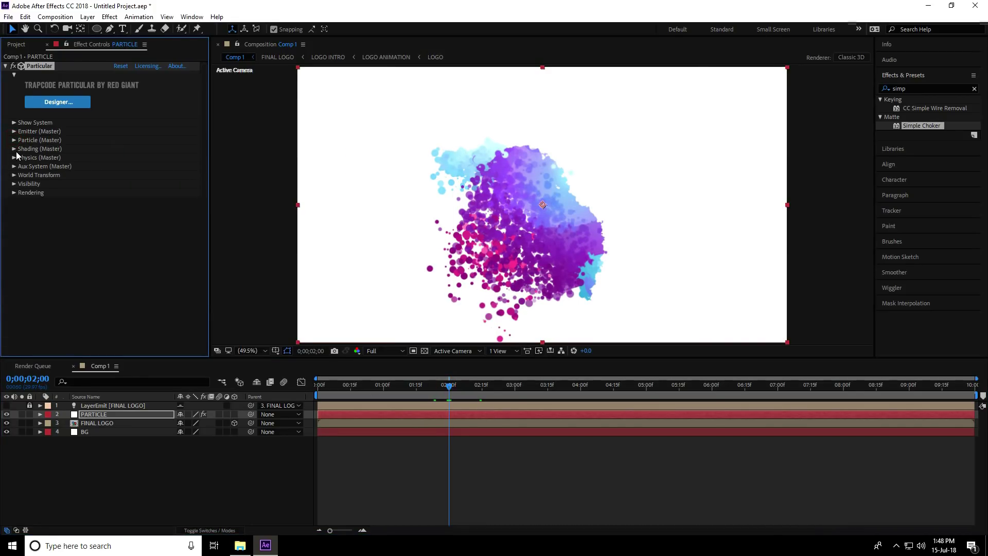
# Step: Turn Shadowlet for Main and Shadowlet for Aux on in Shading
pyautogui.click(14, 148)
pyautogui.click(141, 236)
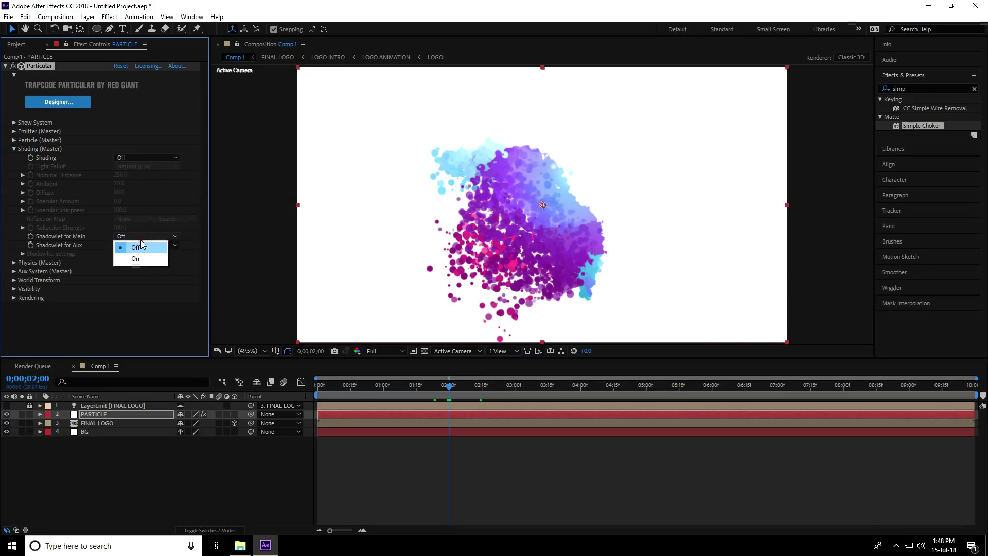
pyautogui.click(142, 258)
pyautogui.click(131, 245)
pyautogui.click(137, 268)
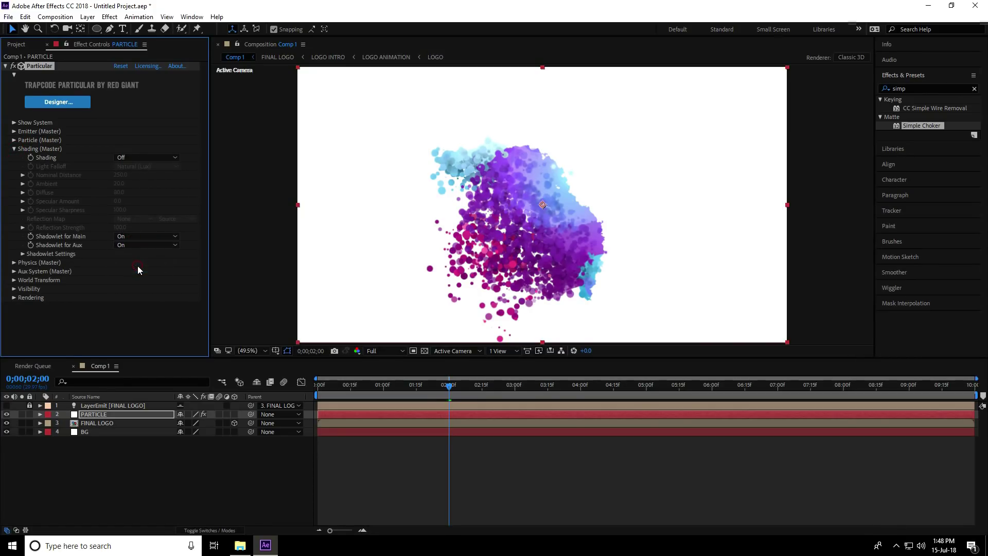
pyautogui.click(14, 148)
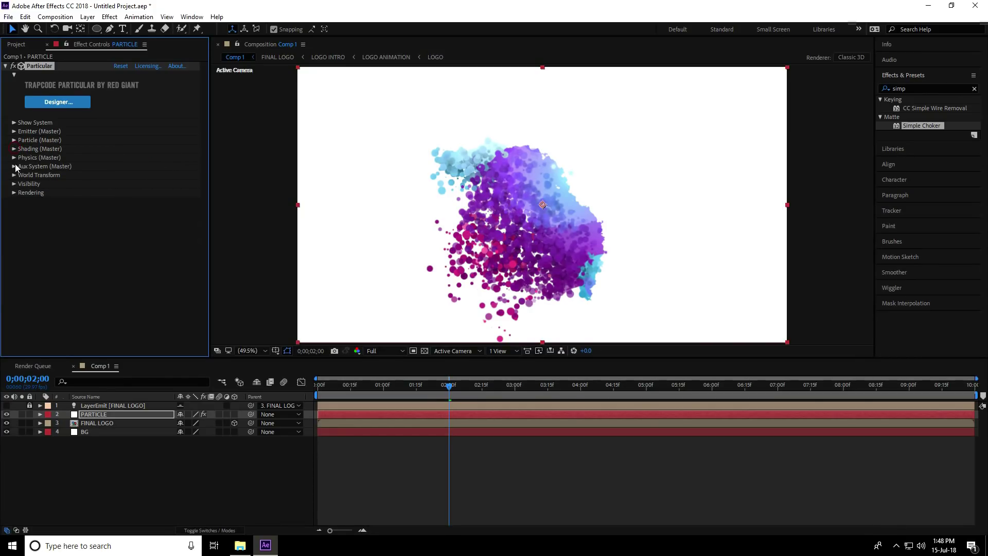
# Step: Set the Air turbulence field to Affect Position 50 and Scale 7
pyautogui.click(13, 157)
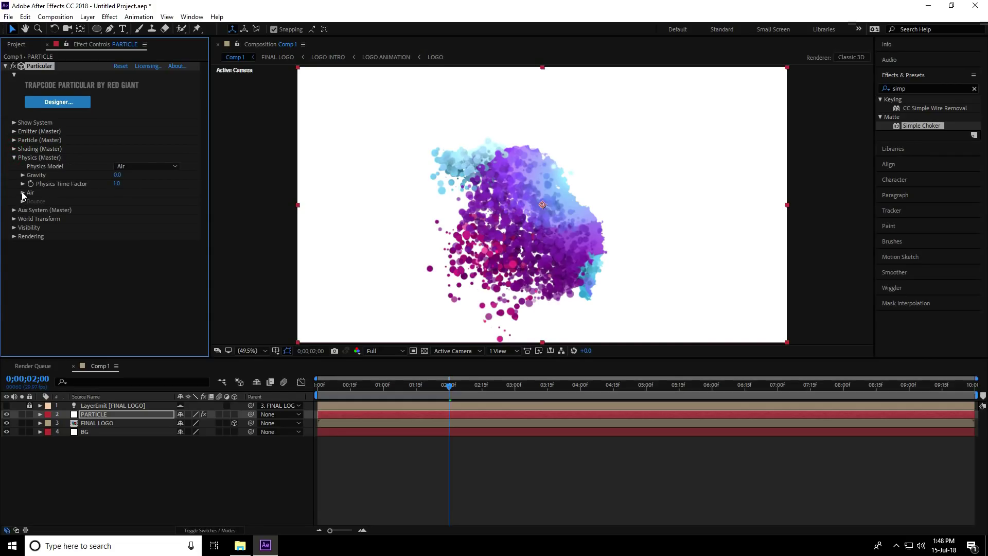
pyautogui.click(23, 193)
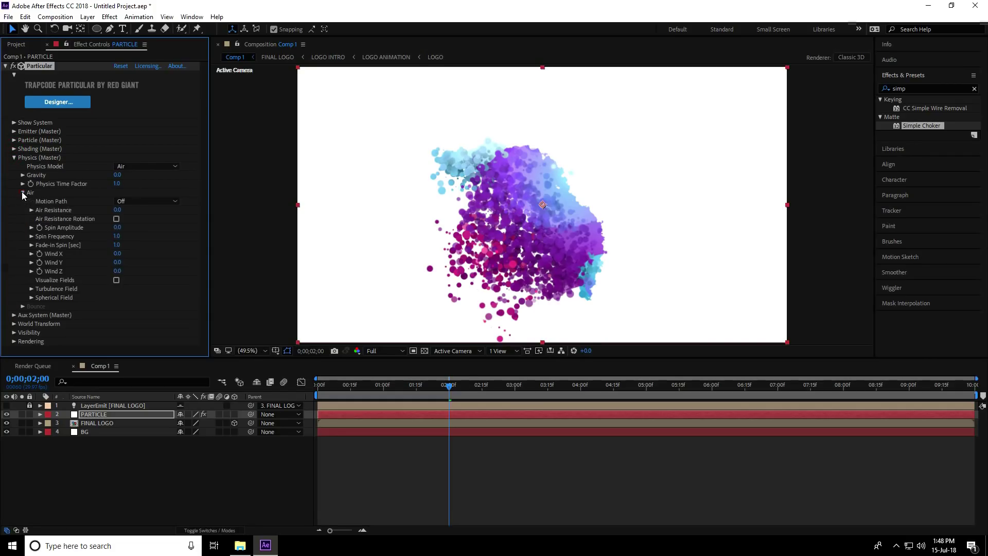
pyautogui.click(32, 289)
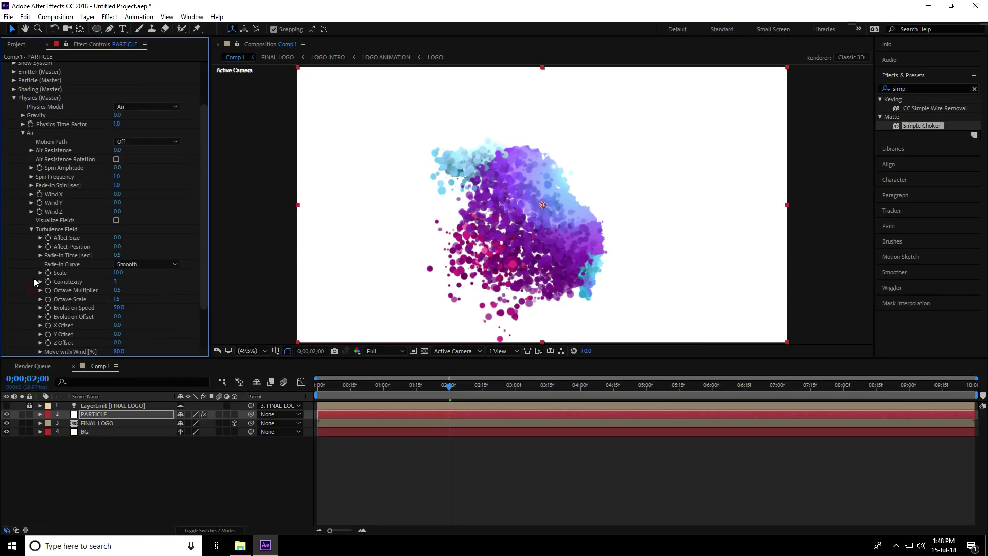
pyautogui.click(121, 246)
pyautogui.write('50')
pyautogui.press('Return')
pyautogui.click(117, 274)
pyautogui.write('7')
pyautogui.press('Return')
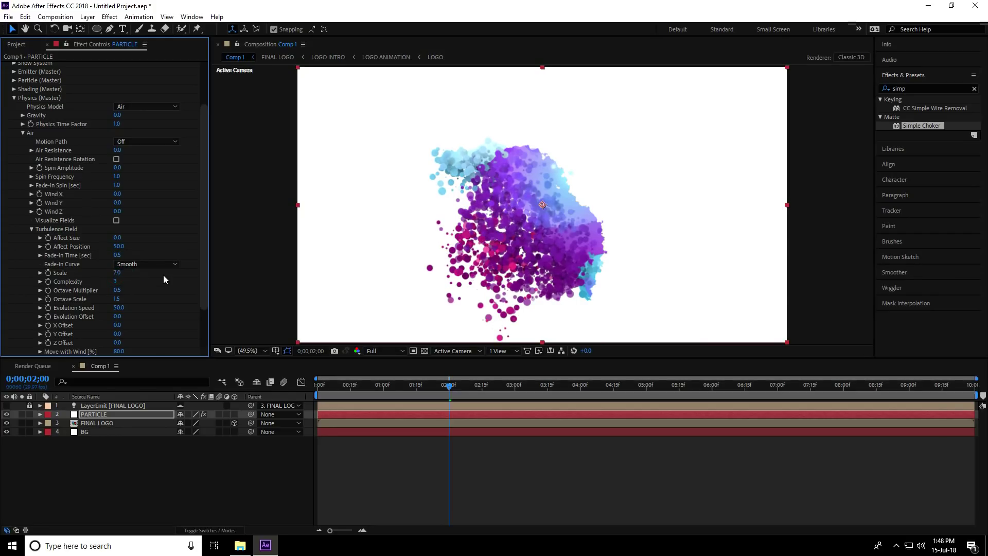
pyautogui.scroll(-1, 37, 230)
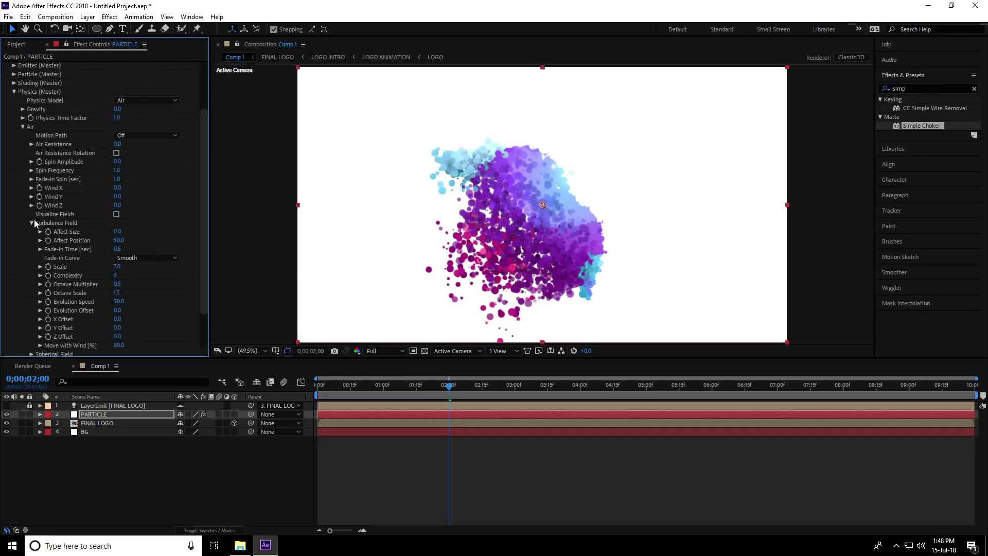
pyautogui.click(14, 92)
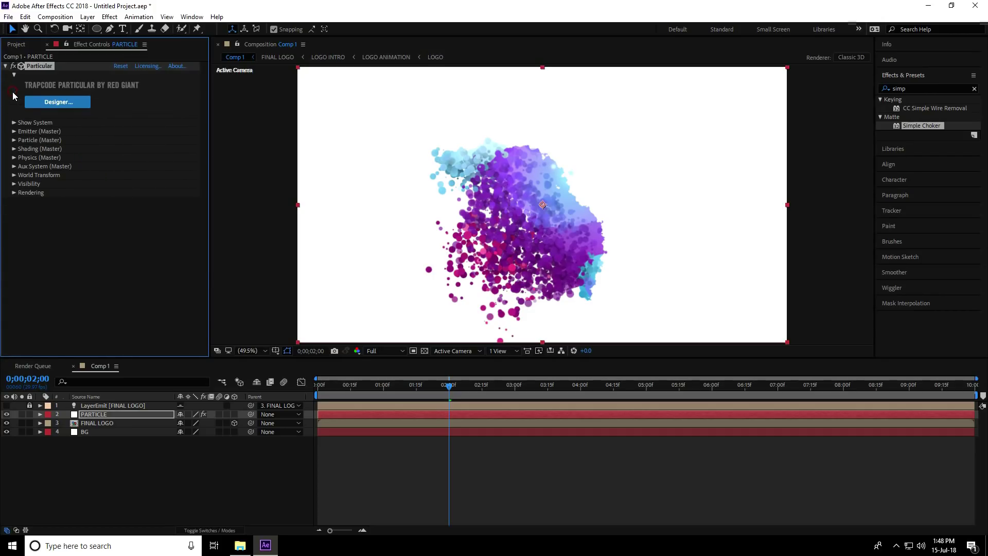
# Step: Make the Aux System emit continuously at Emit Probability 50 and 30 particles/sec
pyautogui.click(14, 166)
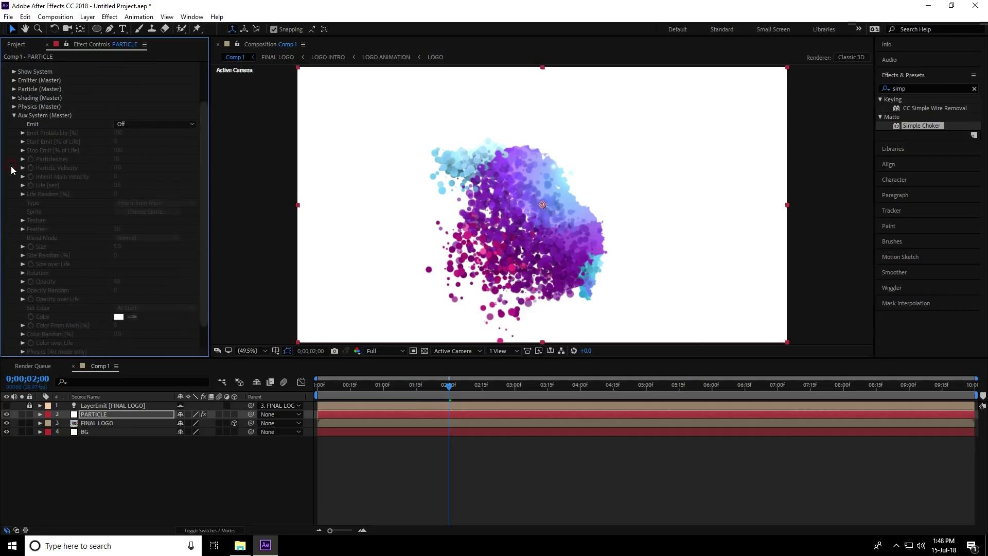
pyautogui.click(125, 125)
pyautogui.click(181, 159)
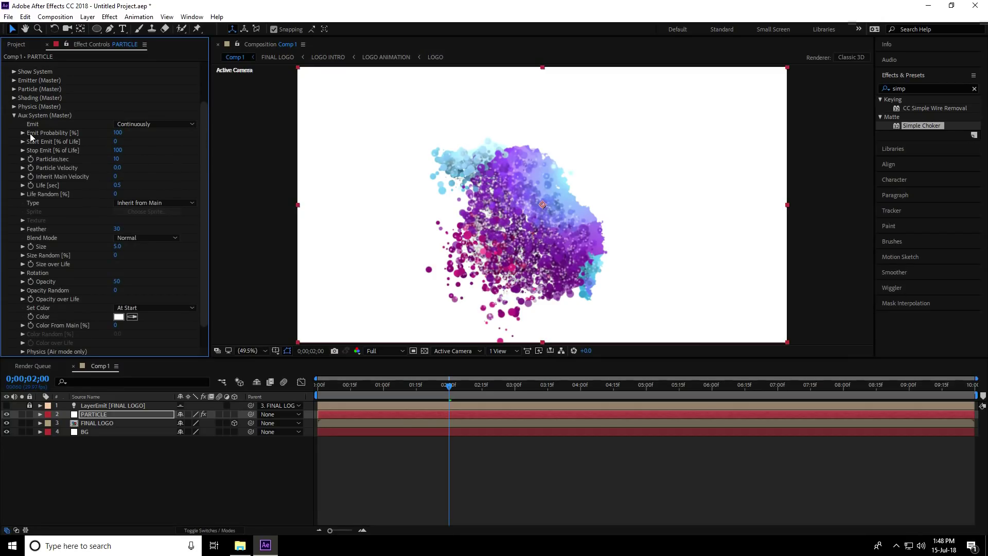
pyautogui.click(119, 133)
pyautogui.write('50')
pyautogui.press('Return')
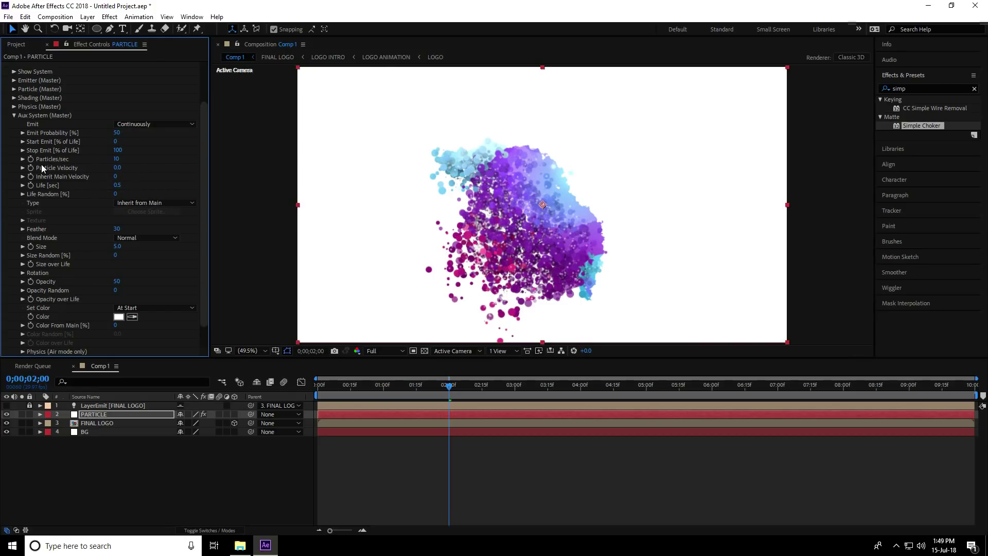
pyautogui.click(118, 159)
pyautogui.press('Return')
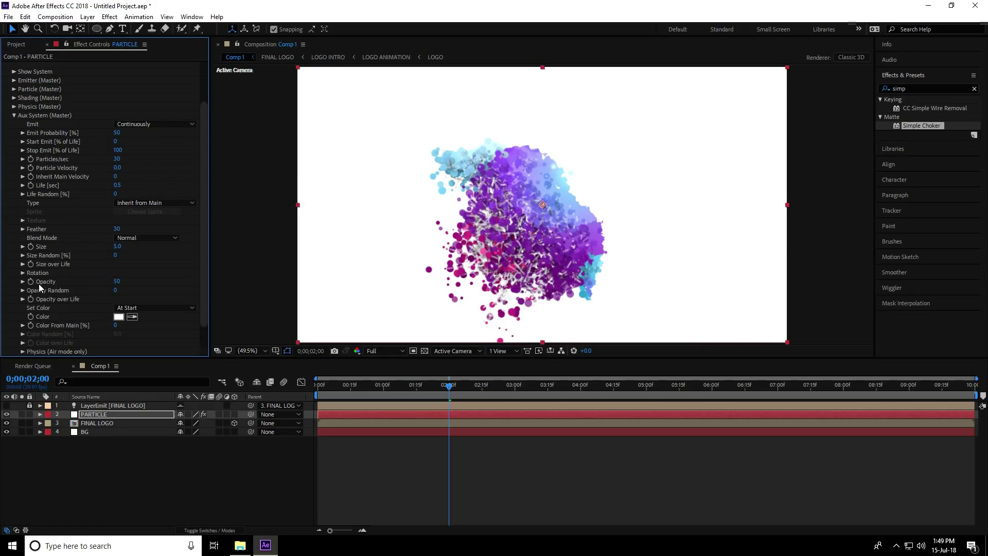
# Step: Give aux particles Opacity 100, a shrinking Size over Life preset, and Color From Main 100
pyautogui.moveTo(119, 284); pyautogui.dragTo(181, 286)
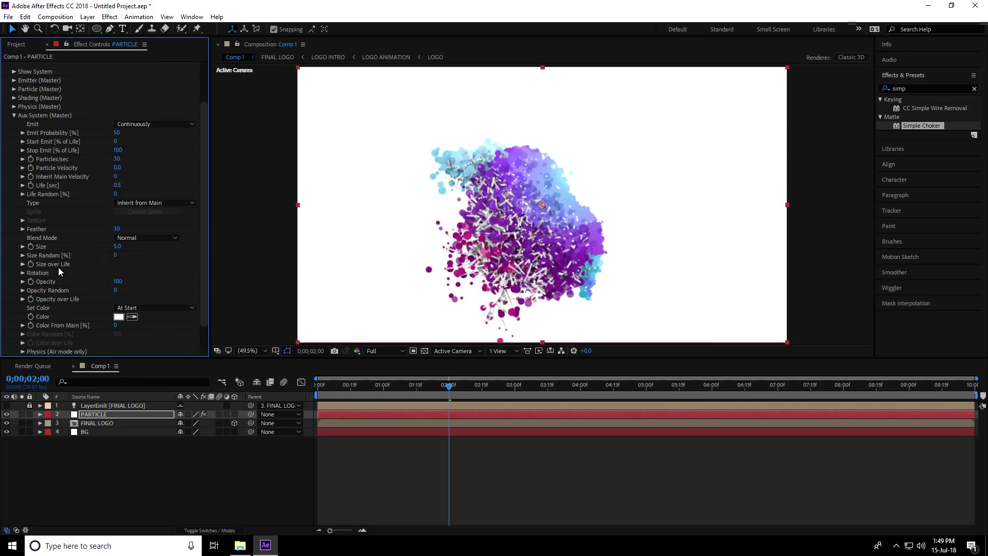
pyautogui.click(23, 264)
pyautogui.scroll(-1, 75, 264)
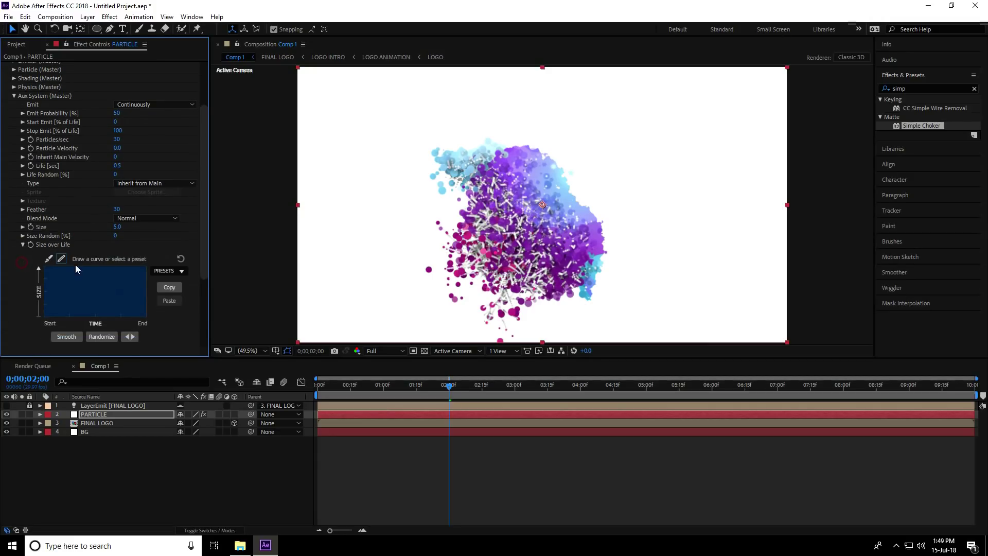
pyautogui.click(181, 273)
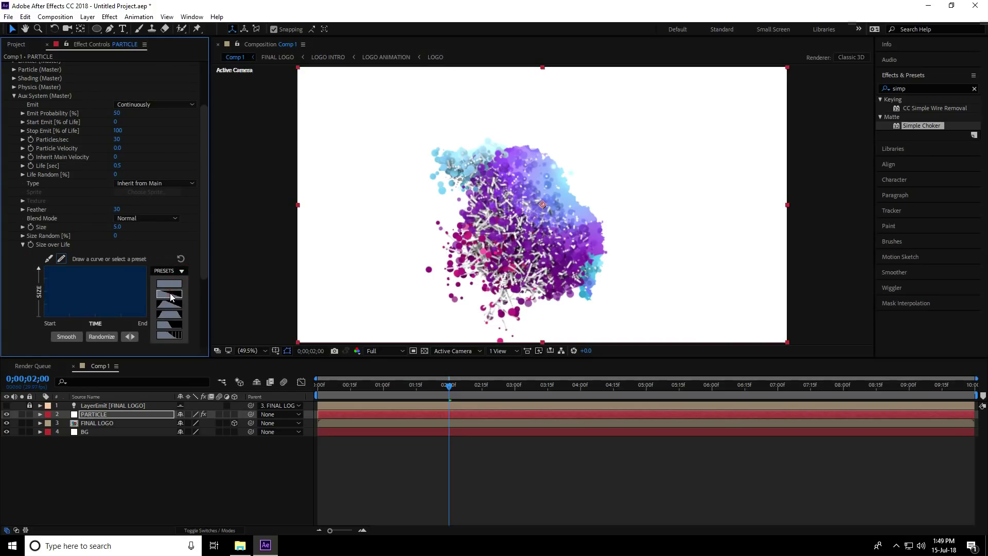
pyautogui.click(170, 296)
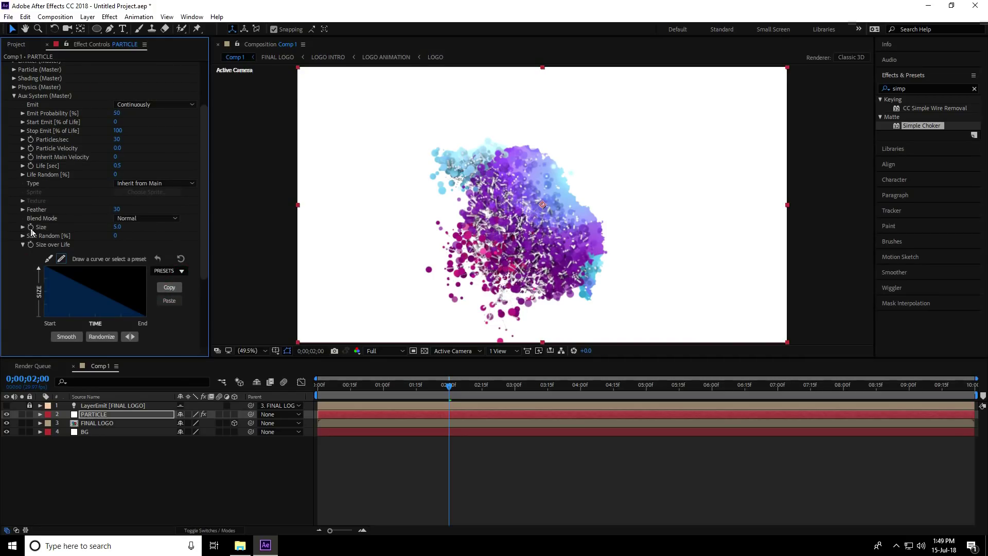
pyautogui.click(22, 245)
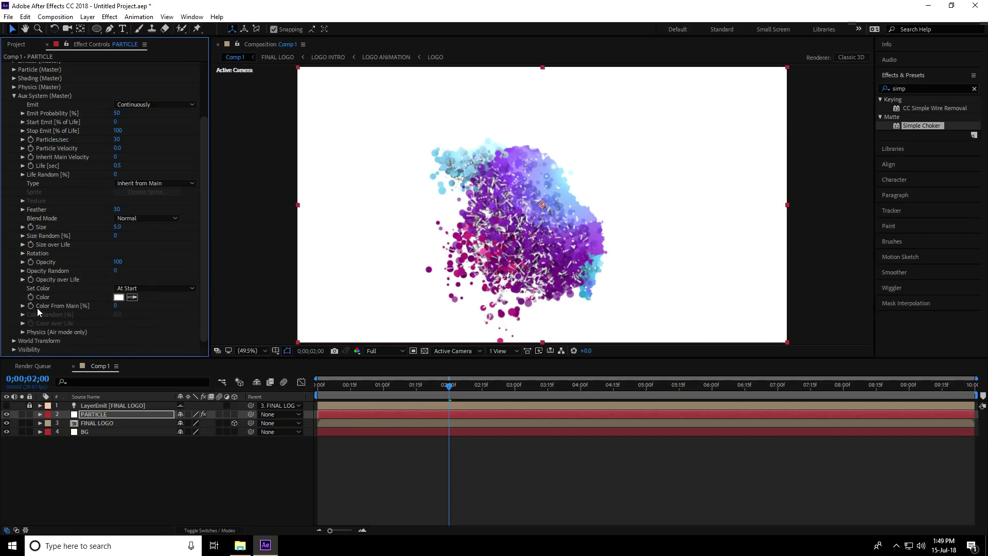
pyautogui.moveTo(115, 308); pyautogui.dragTo(209, 304)
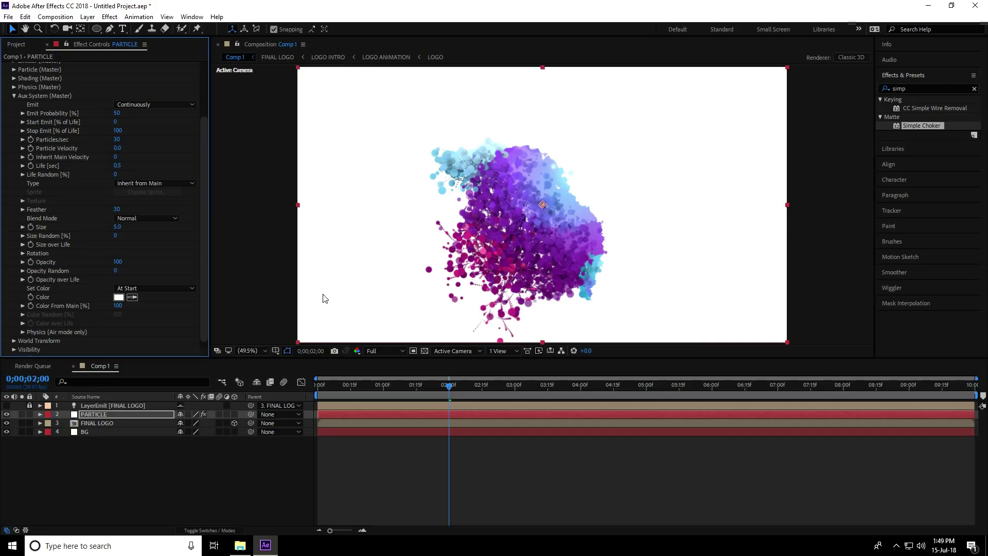
pyautogui.moveTo(440, 385)
pyautogui.mouseDown()
pyautogui.moveTo(428, 386)
pyautogui.moveTo(455, 394)
pyautogui.mouseUp()
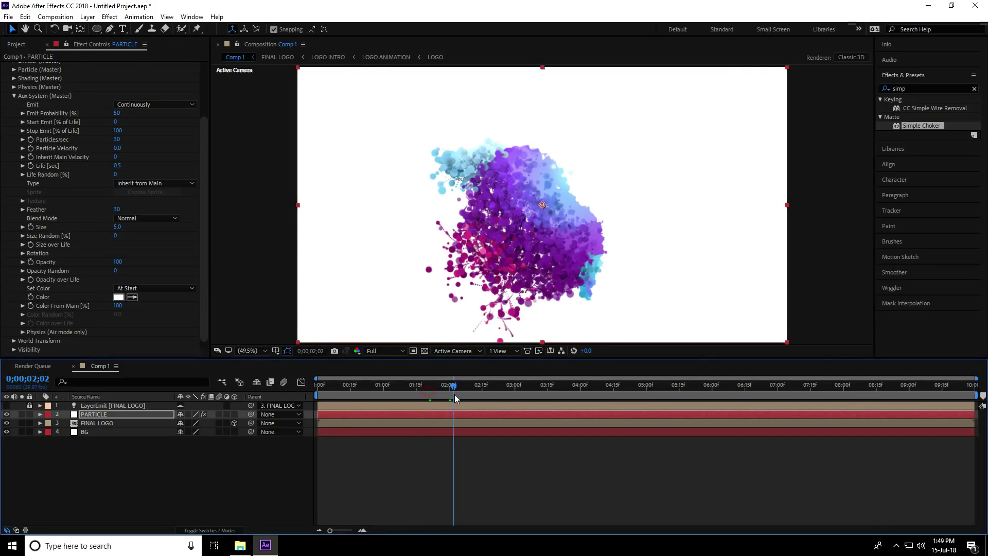
# Step: Set the aux particles' Turbulence Position to 100
pyautogui.scroll(1, 474, 258)
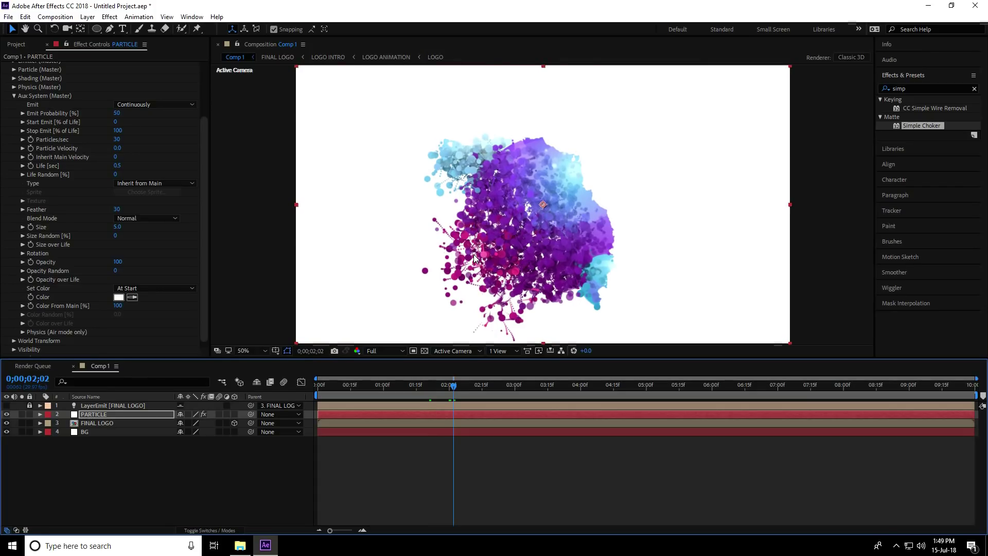
pyautogui.scroll(2, 475, 259)
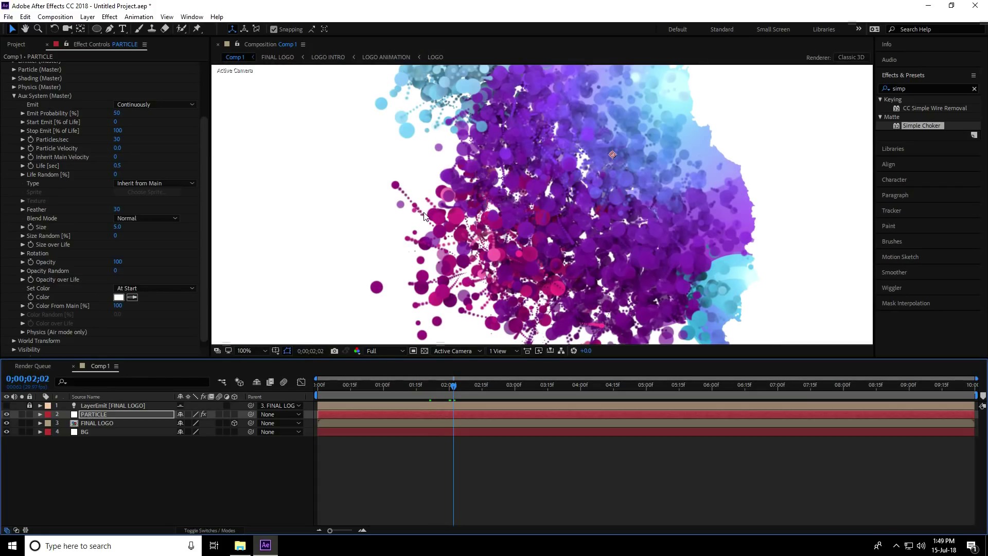
pyautogui.scroll(-2, 443, 220)
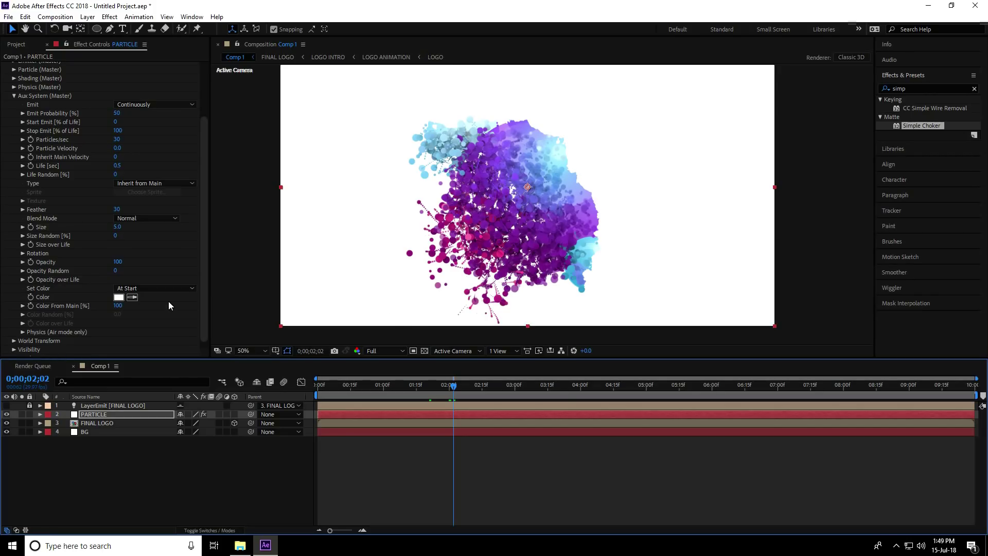
pyautogui.scroll(-1, 105, 304)
pyautogui.click(22, 325)
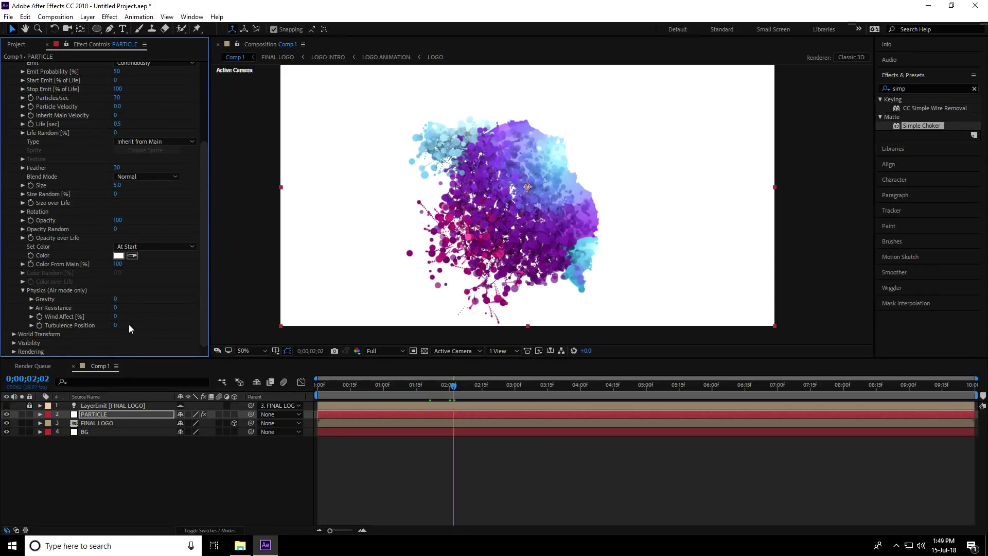
pyautogui.click(116, 326)
pyautogui.write('100')
pyautogui.press('Return')
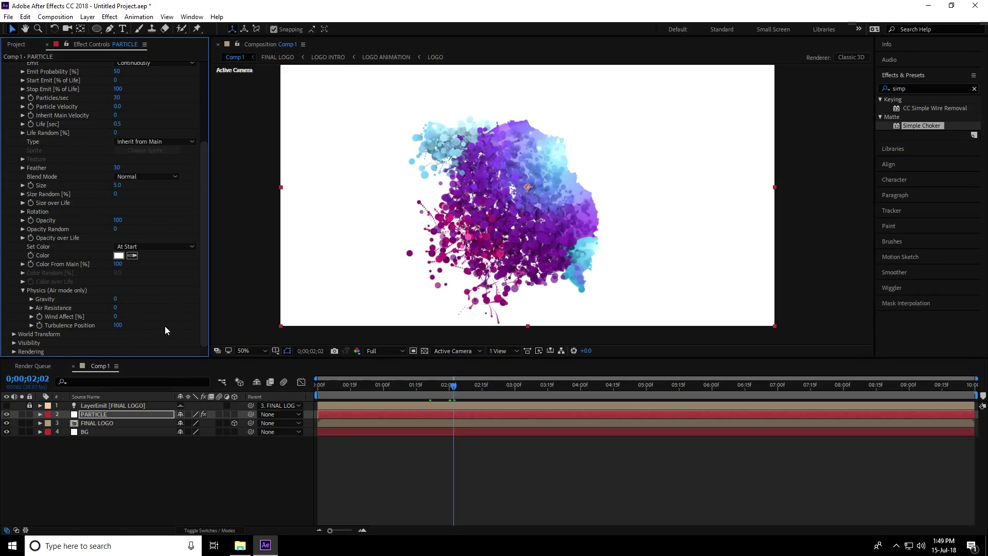
pyautogui.scroll(4, 66, 255)
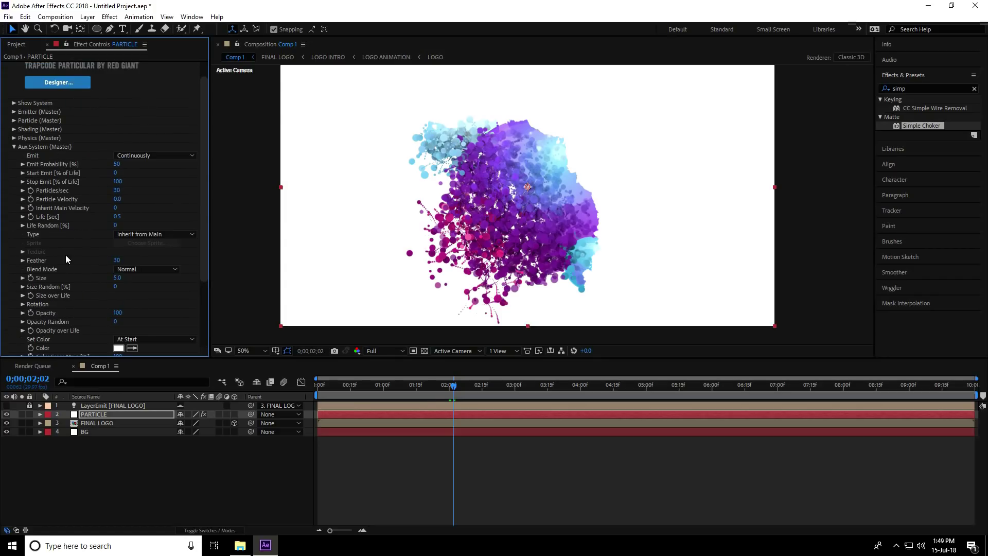
pyautogui.click(14, 146)
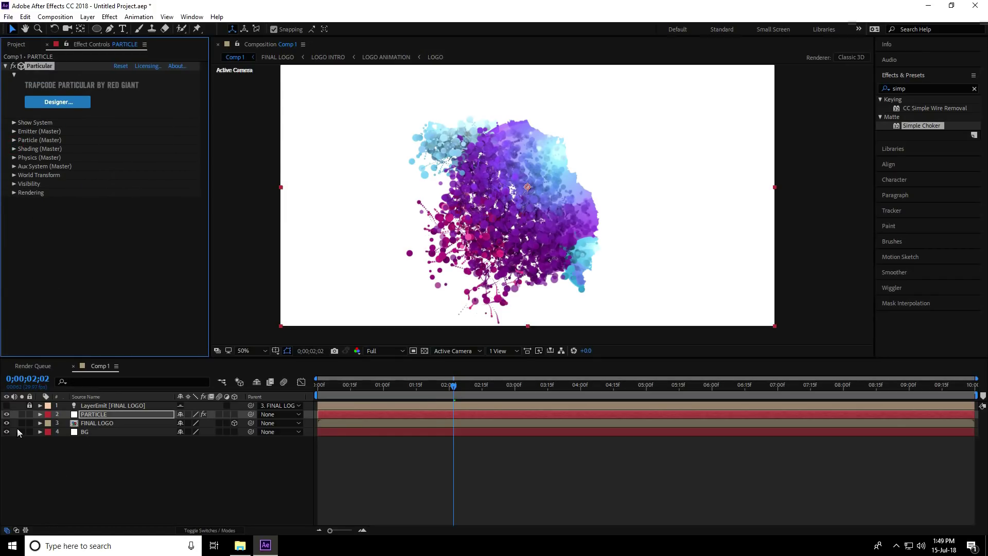
# Step: Drag the LOGO ANIMATION composition from the Project panel into Comp 1 between FINAL LOGO and BG
pyautogui.click(29, 407)
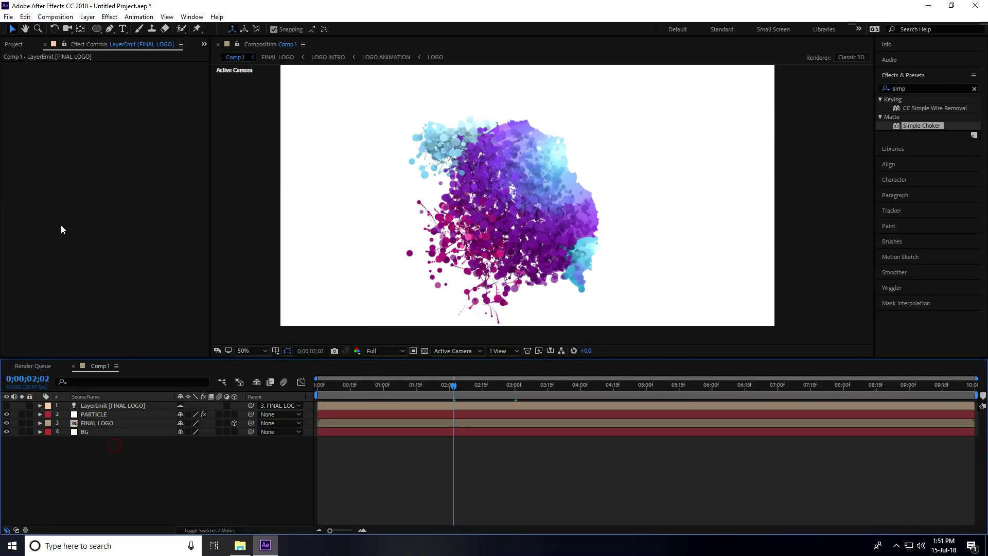
pyautogui.click(24, 46)
pyautogui.click(31, 185)
pyautogui.click(27, 177)
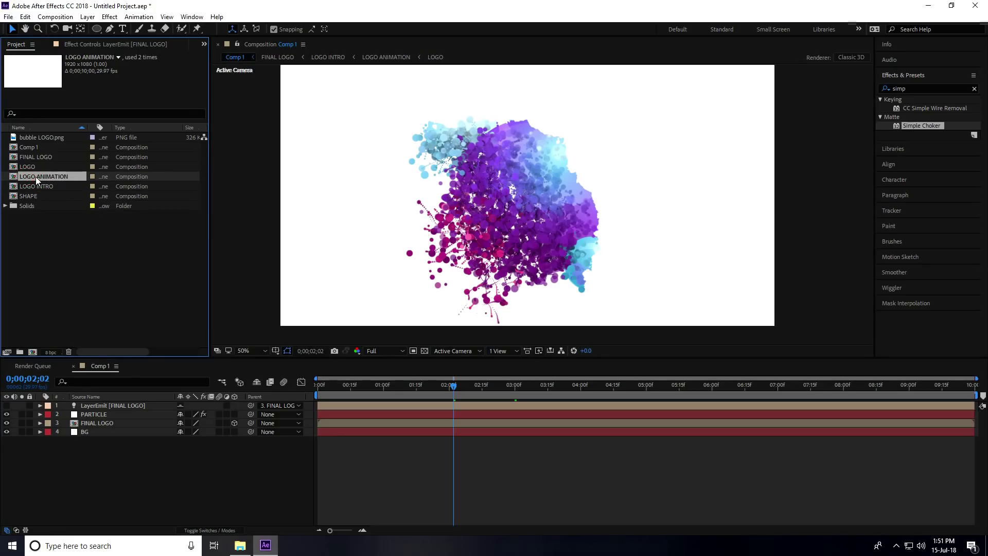
pyautogui.moveTo(47, 178); pyautogui.dragTo(97, 430)
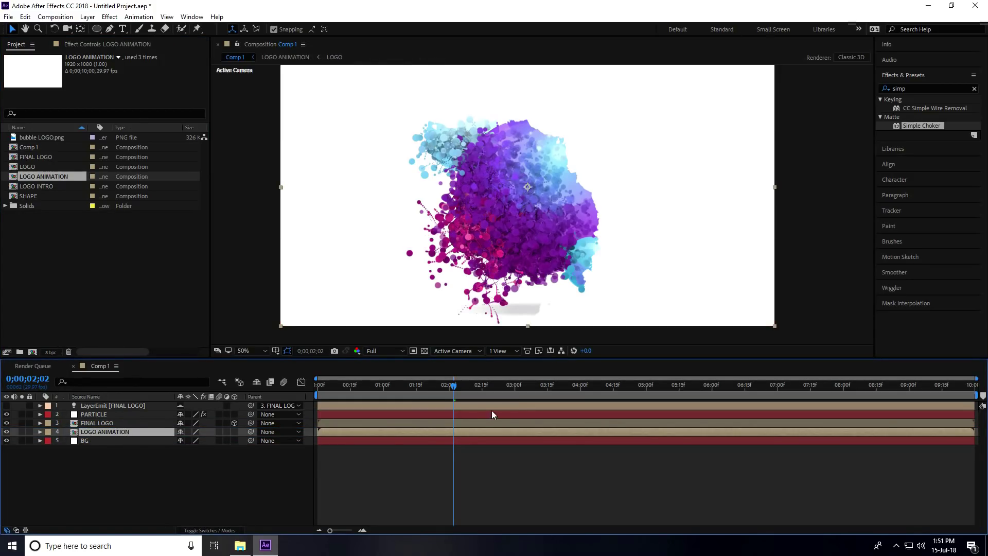
# Step: Freeze the LOGO ANIMATION layer on its 3;00 frame
pyautogui.moveTo(453, 388); pyautogui.dragTo(514, 393)
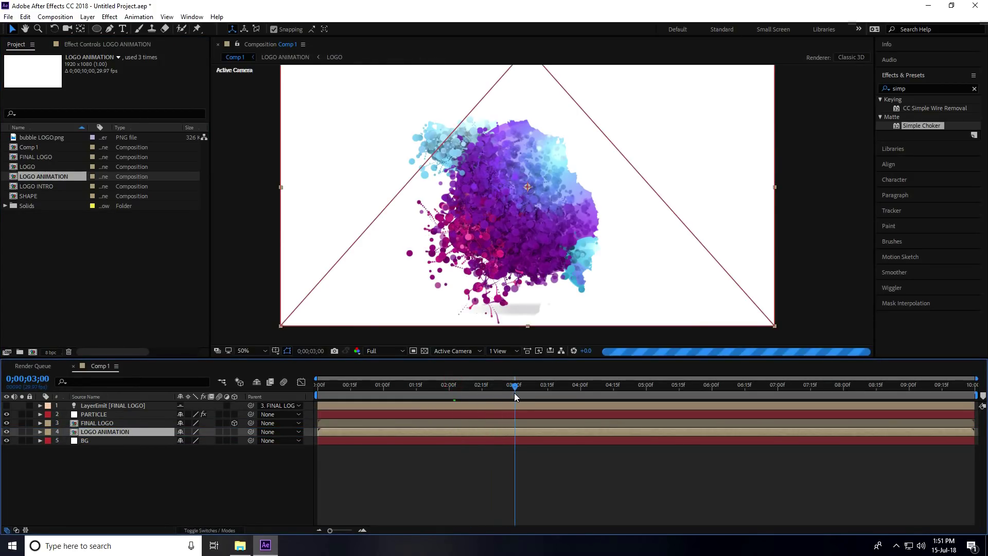
pyautogui.rightClick(377, 431)
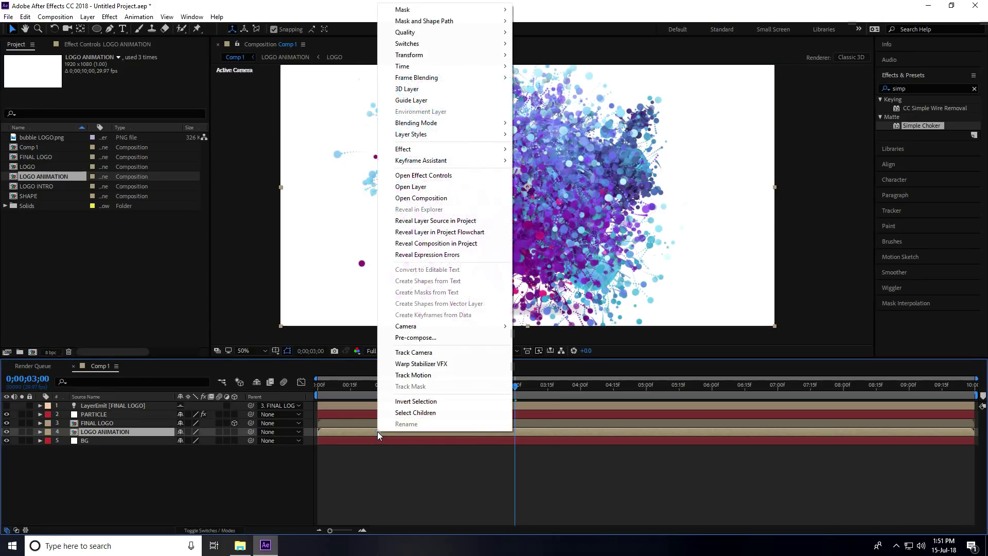
pyautogui.moveTo(443, 67)
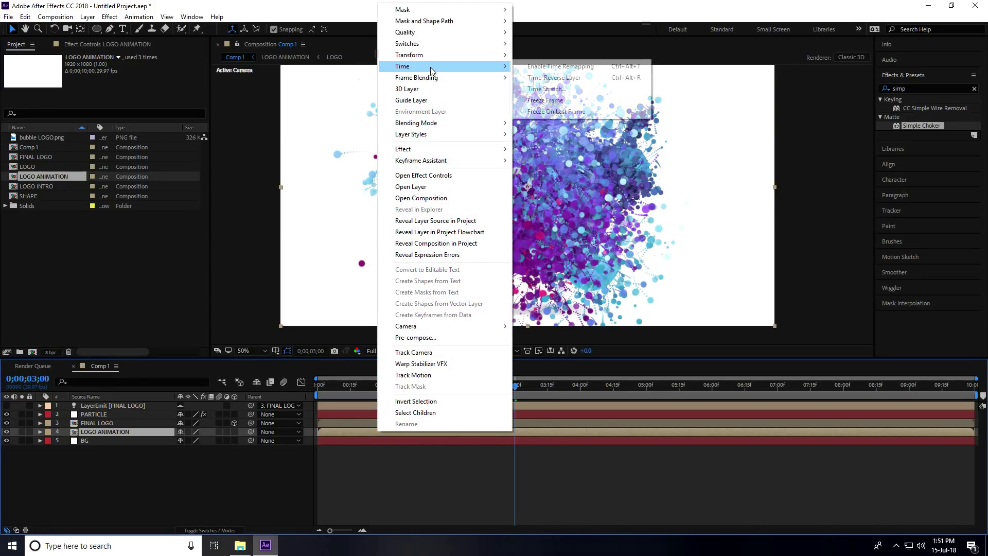
pyautogui.click(562, 100)
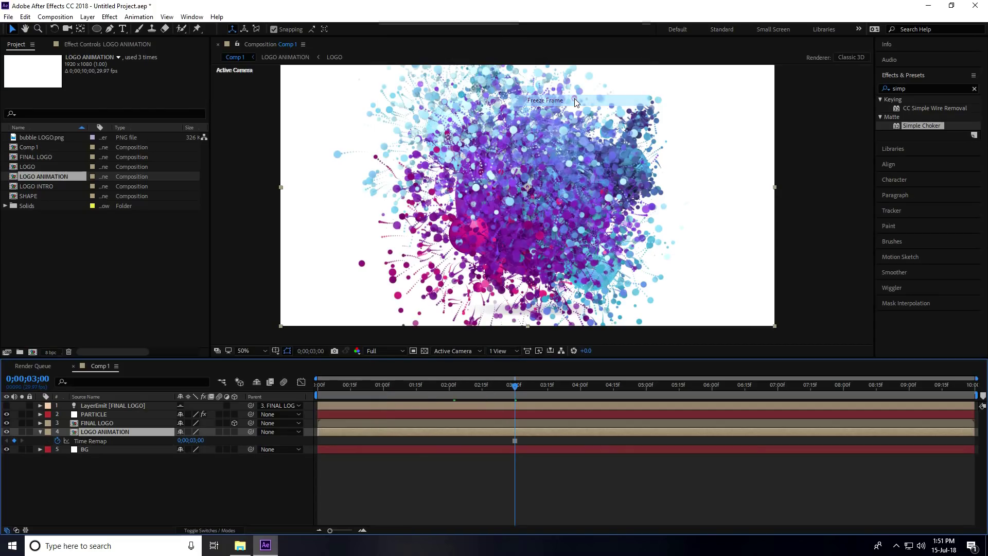
# Step: Keyframe LOGO ANIMATION's opacity from 100% at 2;15 to 0% at 3;00, then select all five layers
pyautogui.press('t')
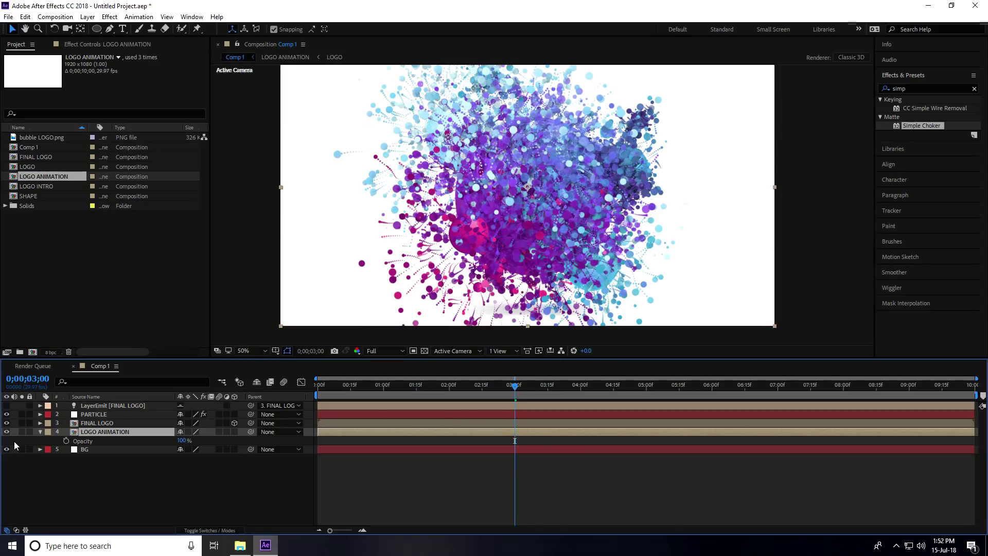
pyautogui.click(65, 441)
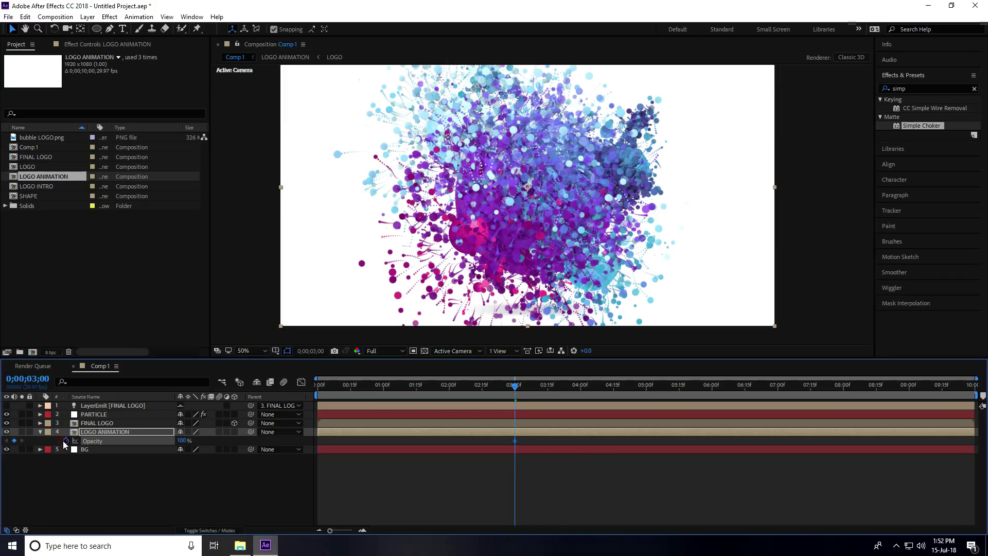
pyautogui.click(183, 441)
pyautogui.write('0')
pyautogui.press('Return')
pyautogui.moveTo(515, 386); pyautogui.dragTo(482, 387)
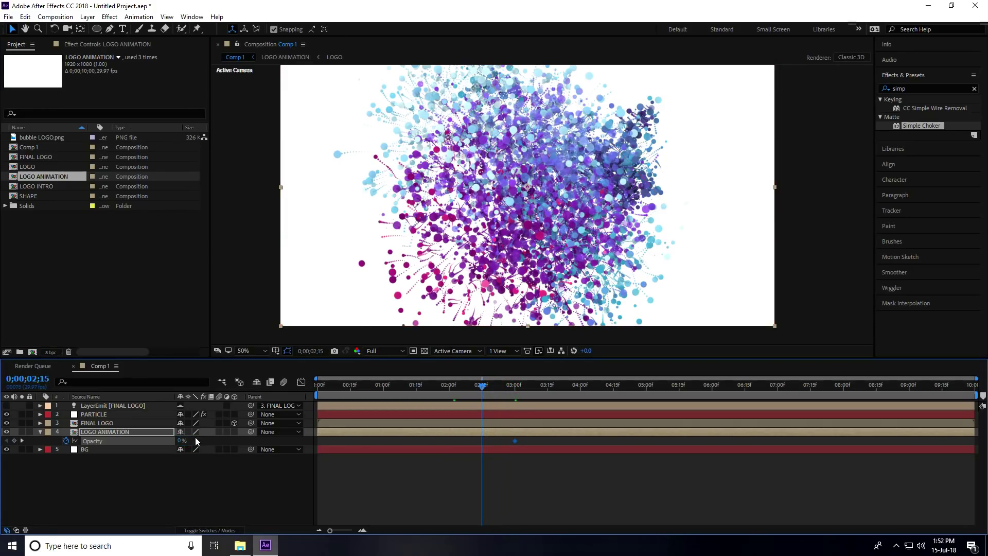
pyautogui.moveTo(180, 441); pyautogui.dragTo(258, 442)
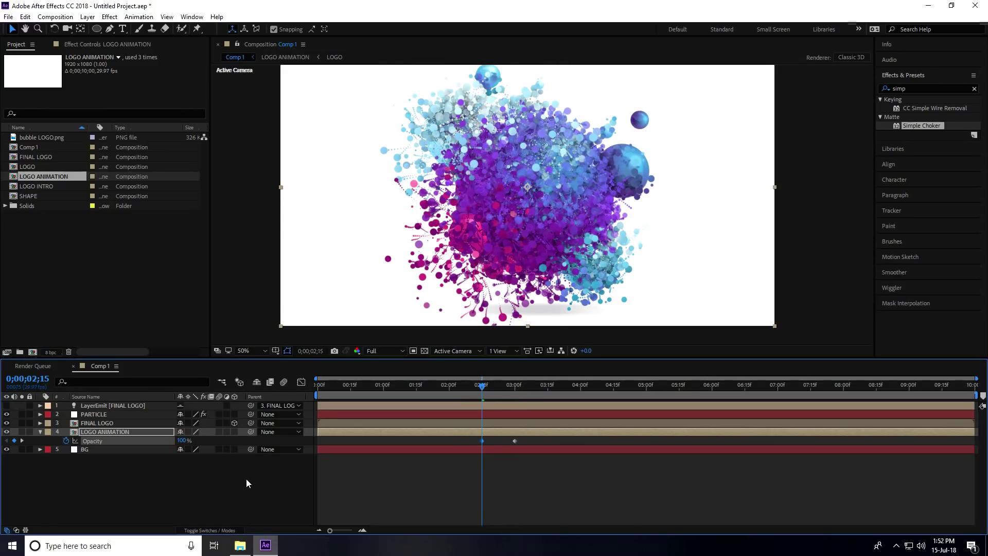
pyautogui.click(39, 432)
pyautogui.moveTo(69, 473); pyautogui.dragTo(113, 402)
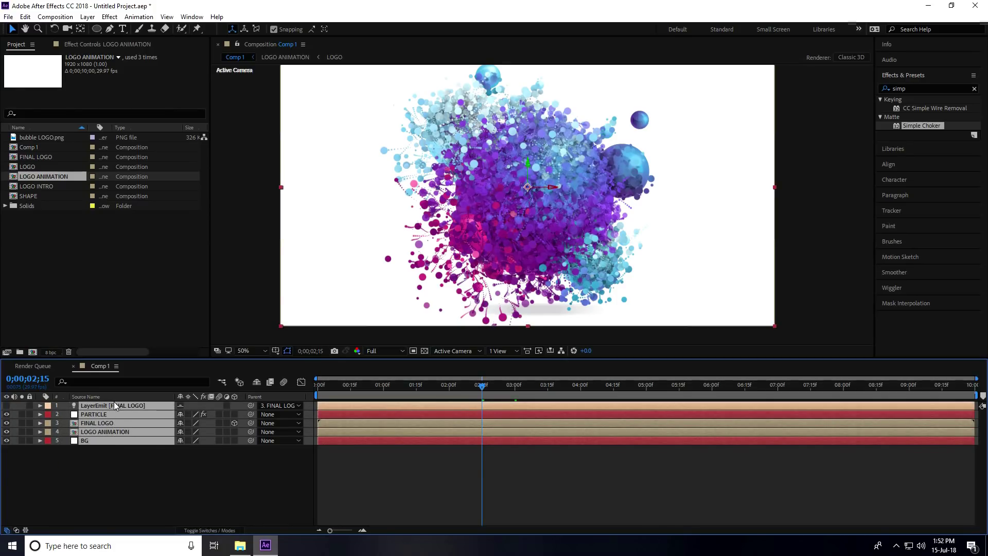
pyautogui.rightClick(92, 439)
# Step: Pre-compose the selected layers as LOGO FINAL INTRO and preview it around 2;11
pyautogui.click(153, 347)
pyautogui.write('LOGO FINAL IN')
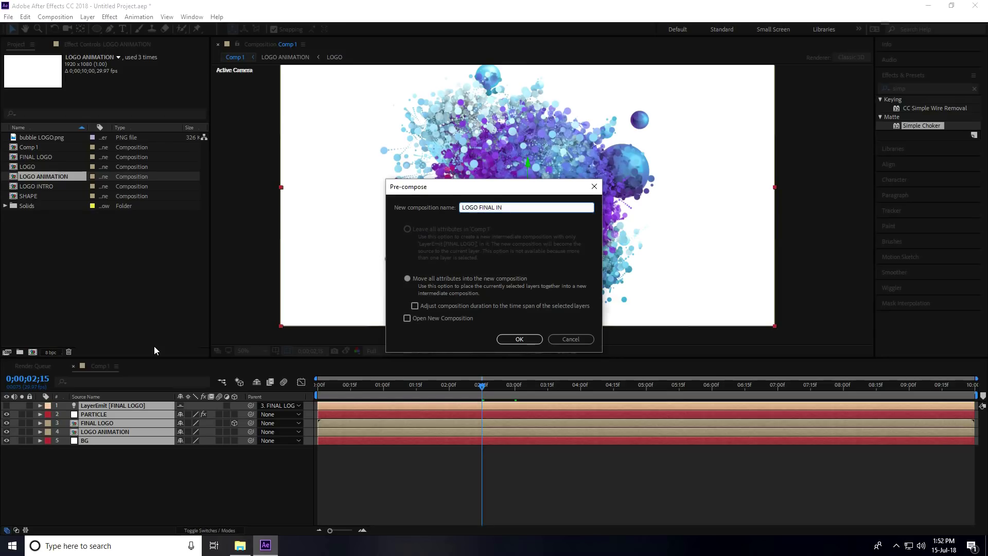
pyautogui.write('TRO')
pyautogui.click(521, 339)
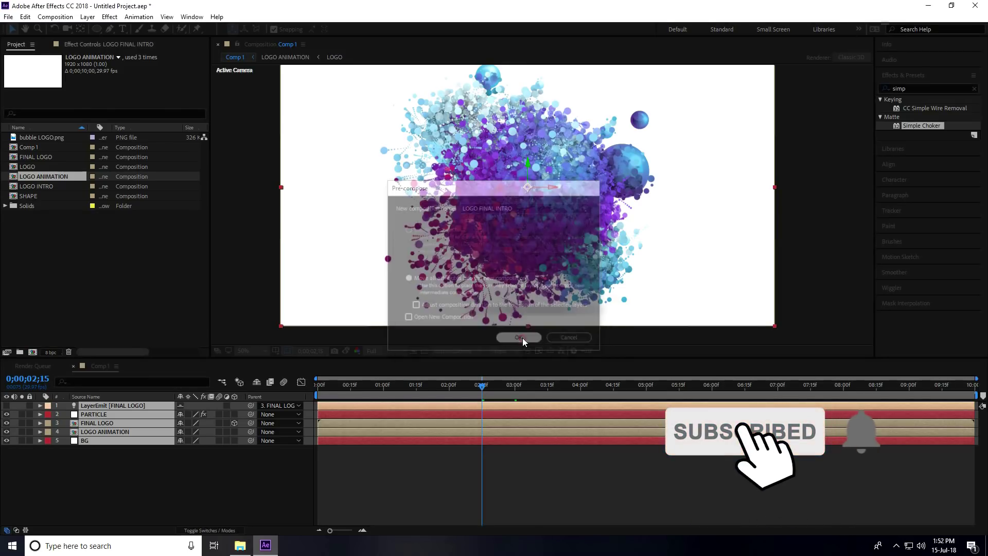
pyautogui.click(473, 392)
pyautogui.moveTo(453, 388); pyautogui.dragTo(492, 396)
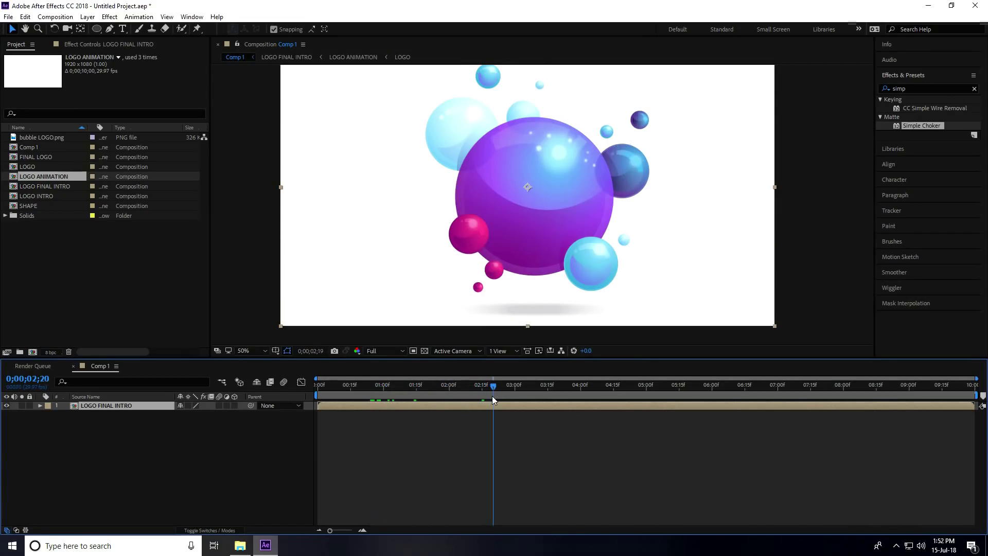
# Step: Time-reverse the LOGO FINAL INTRO layer so the particle burst plays backwards
pyautogui.rightClick(441, 406)
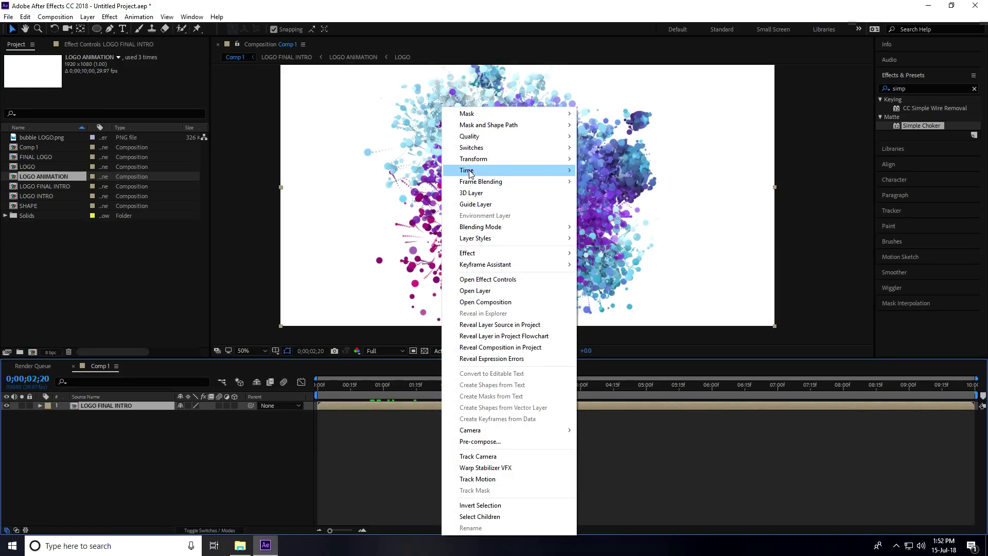
pyautogui.moveTo(470, 174)
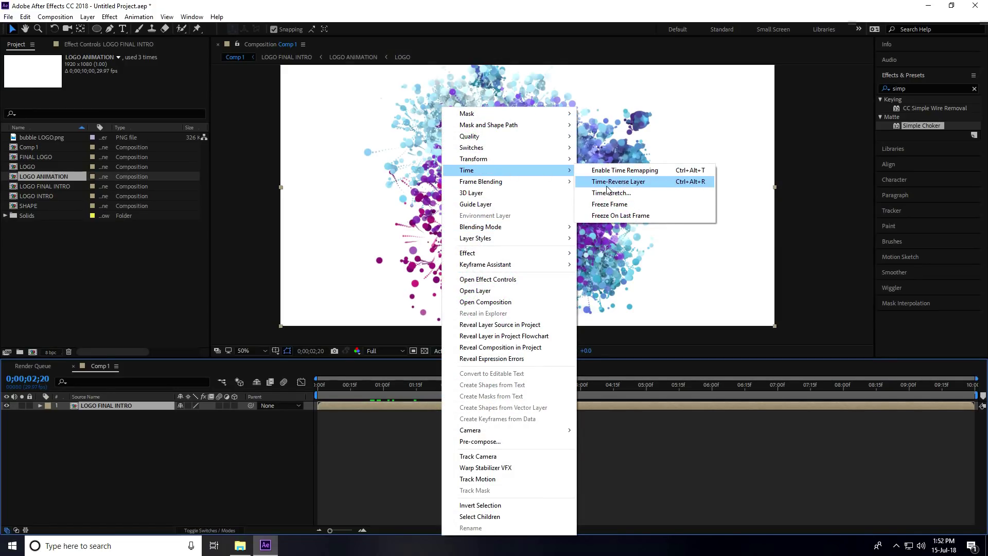
pyautogui.click(647, 184)
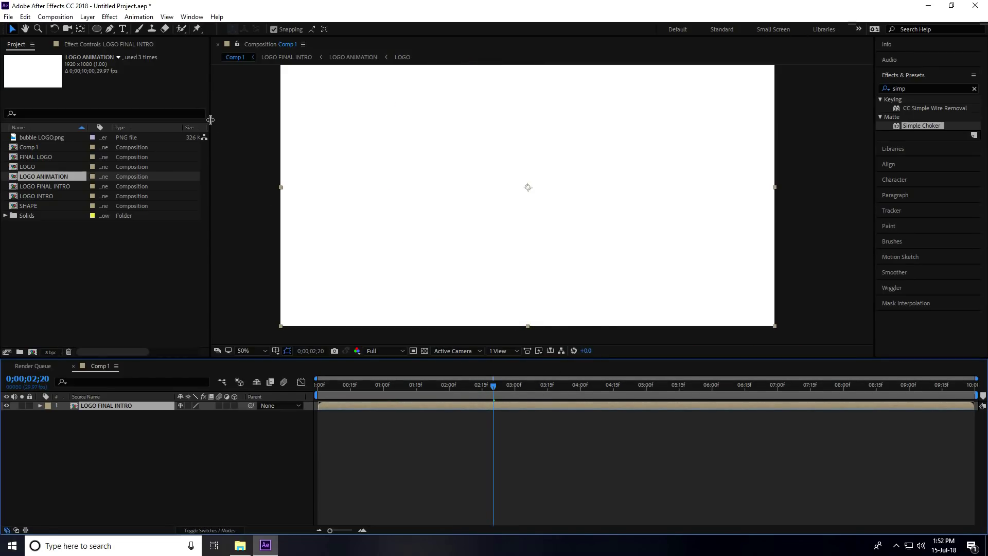
pyautogui.click(62, 18)
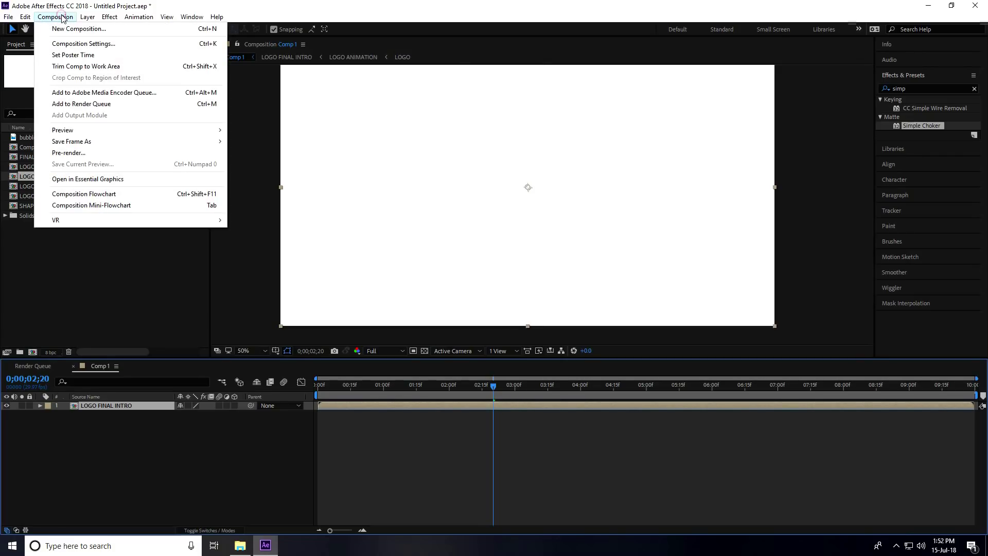
# Step: Add Comp 1 to the Render Queue with Best Settings and AVI output
pyautogui.click(104, 105)
pyautogui.click(91, 428)
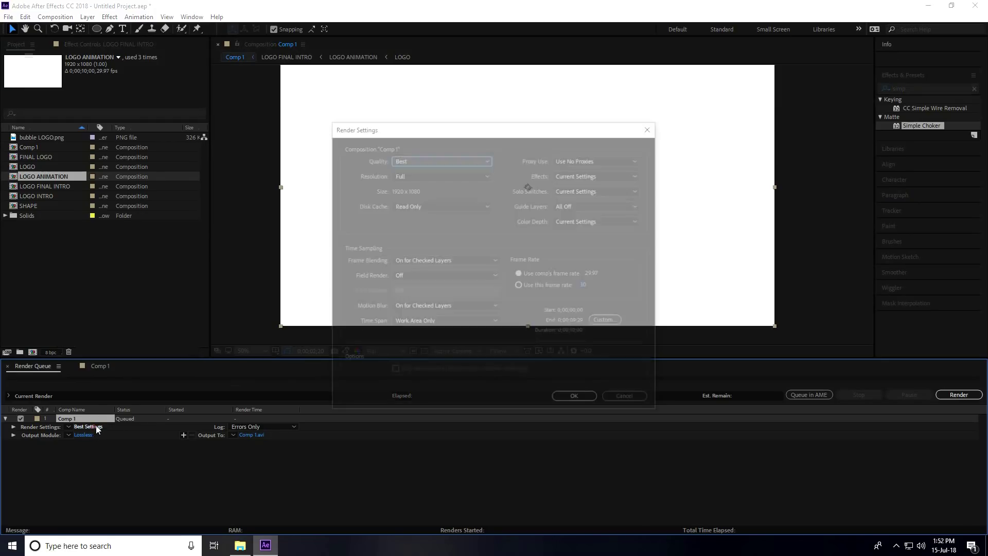
pyautogui.click(579, 398)
pyautogui.click(82, 435)
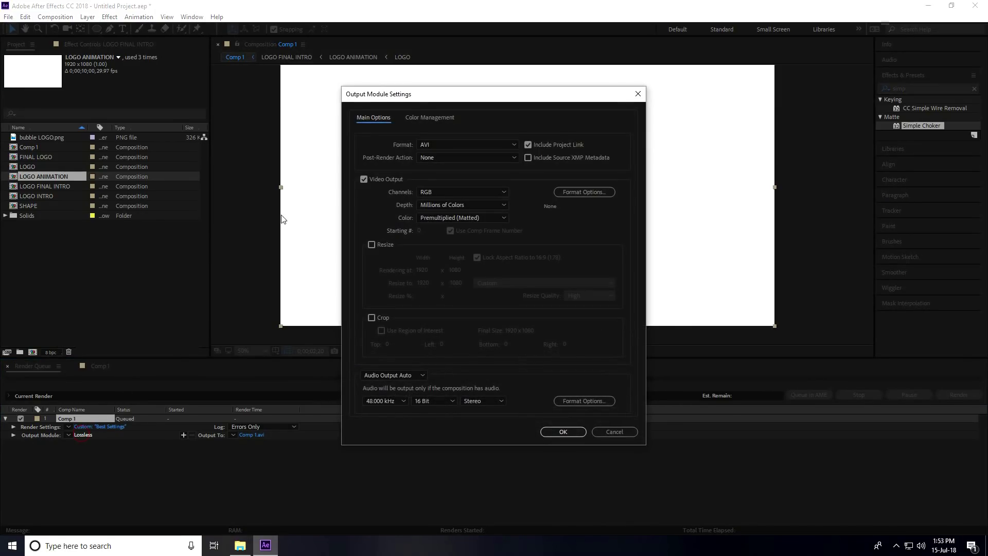
pyautogui.click(434, 144)
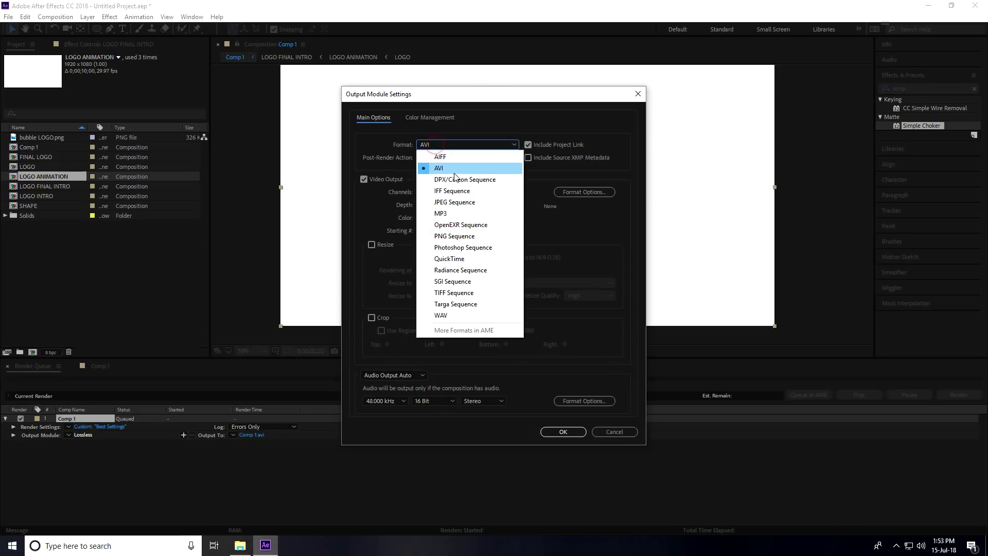
pyautogui.click(439, 168)
pyautogui.click(571, 432)
# Step: Output Comp 1.avi to a new Desktop folder named ANIMATION and start rendering
pyautogui.click(254, 435)
pyautogui.click(39, 107)
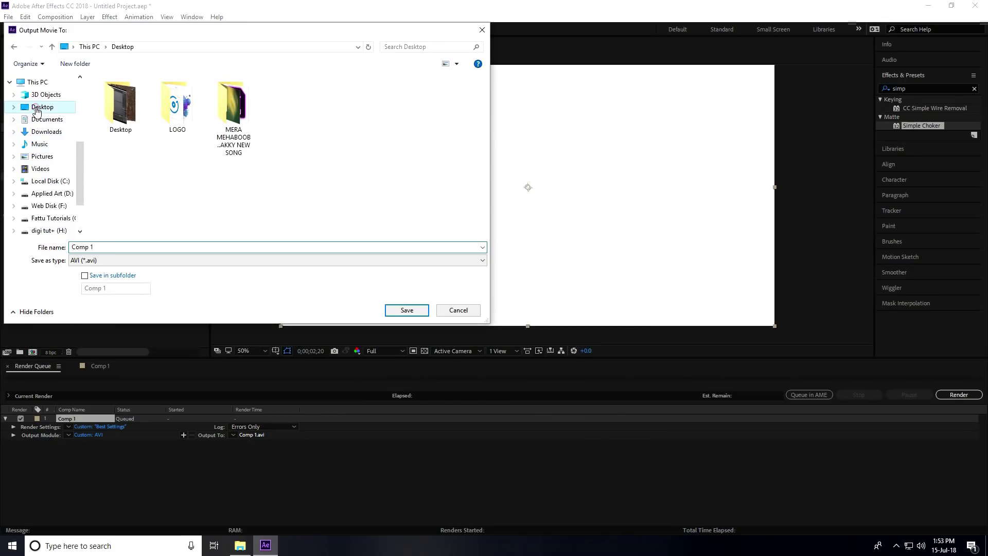
pyautogui.rightClick(135, 157)
pyautogui.moveTo(181, 272)
pyautogui.click(308, 271)
pyautogui.write('ANIMAT')
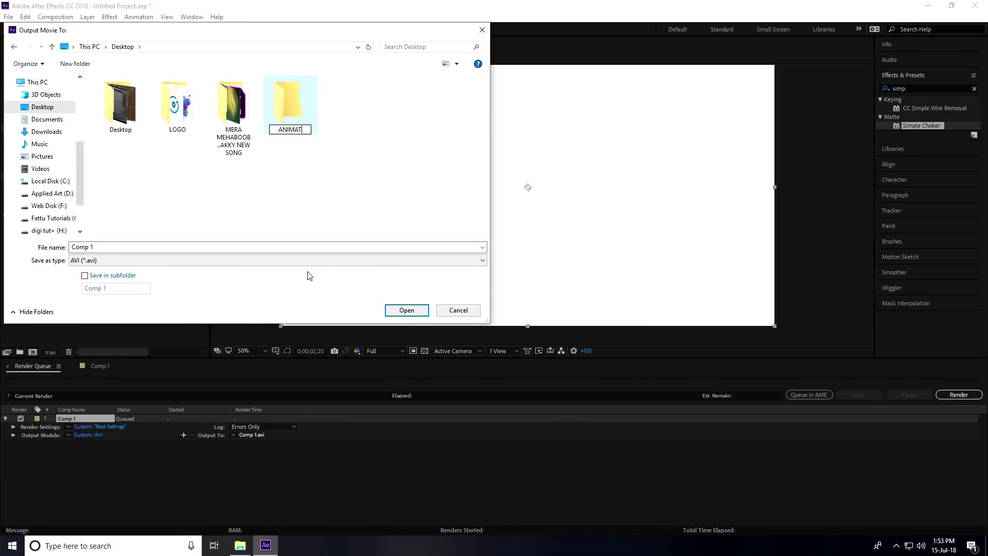
pyautogui.write('ION')
pyautogui.press('Return')
pyautogui.press('Return')
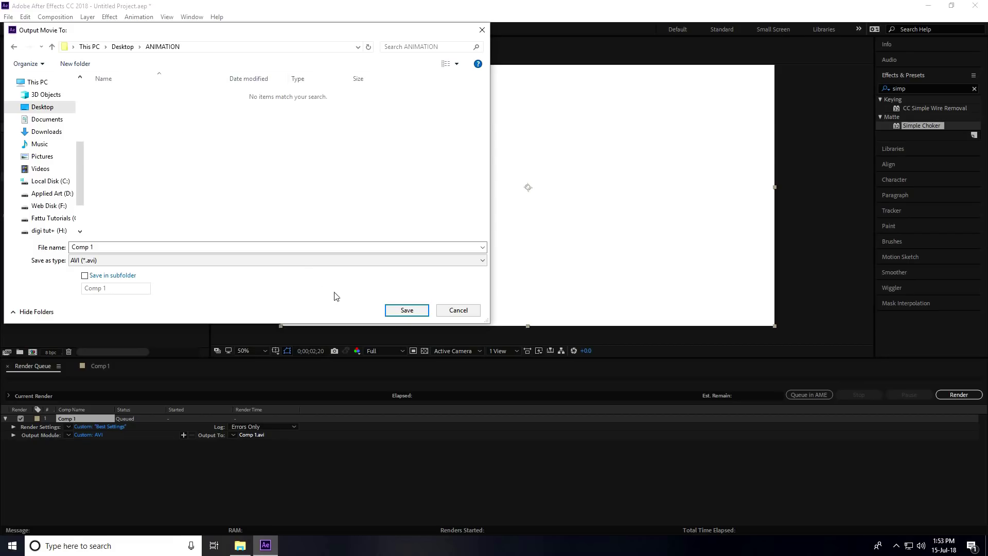
pyautogui.click(407, 310)
pyautogui.click(959, 395)
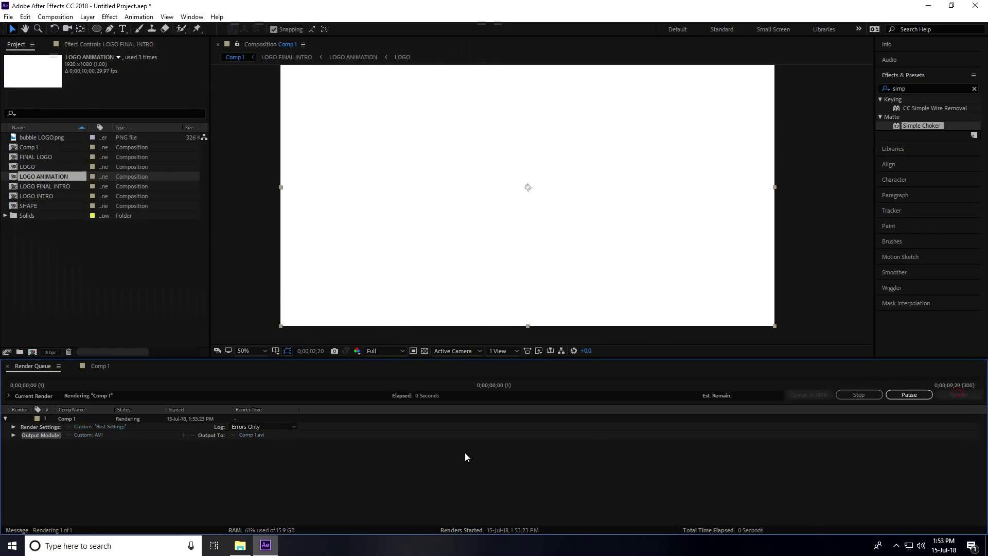